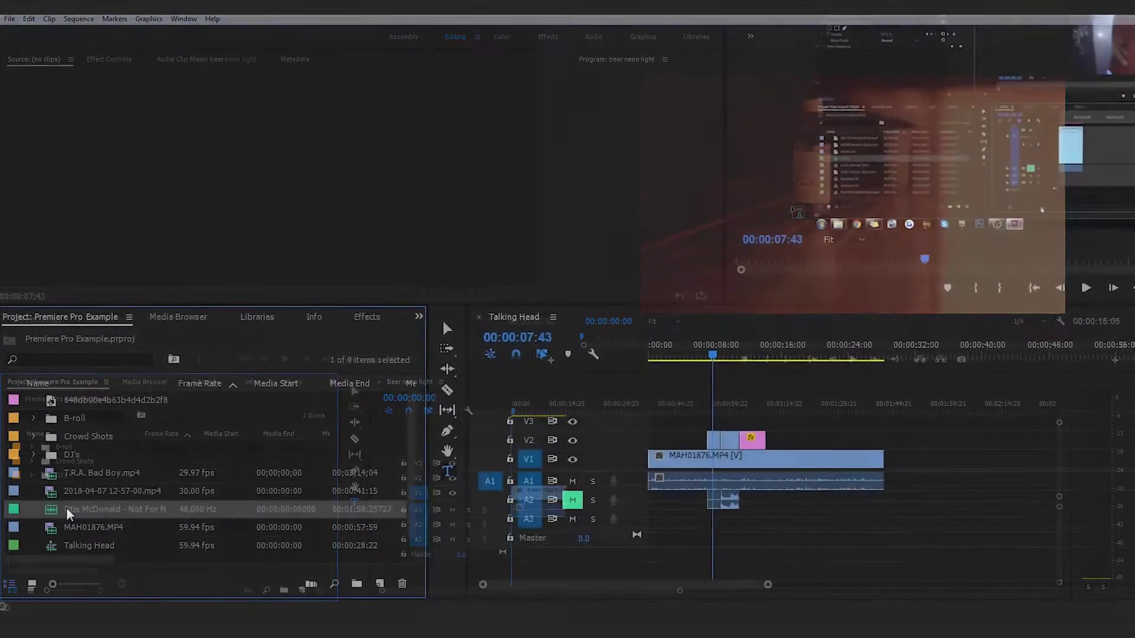
drag(50, 516, 553, 541)
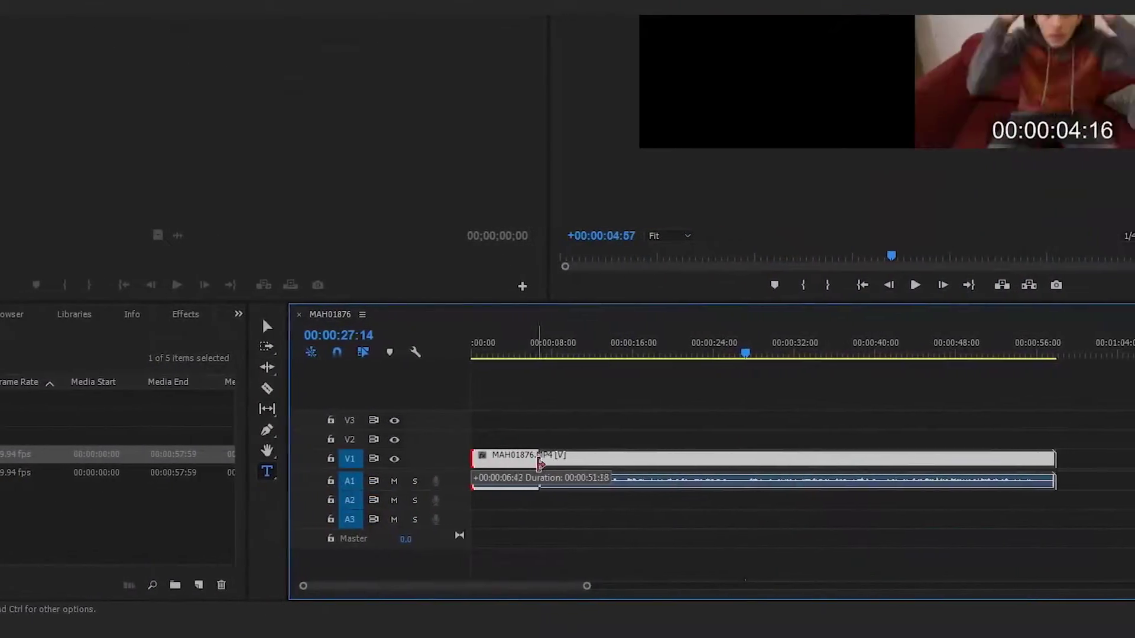
drag(539, 464, 747, 464)
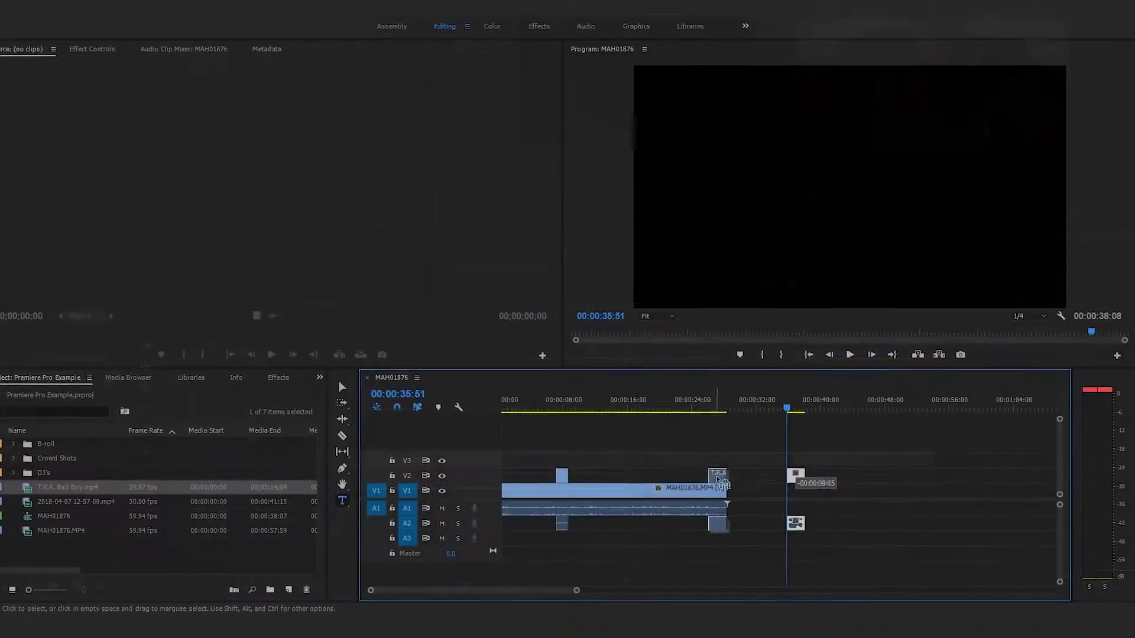
drag(717, 478, 577, 475)
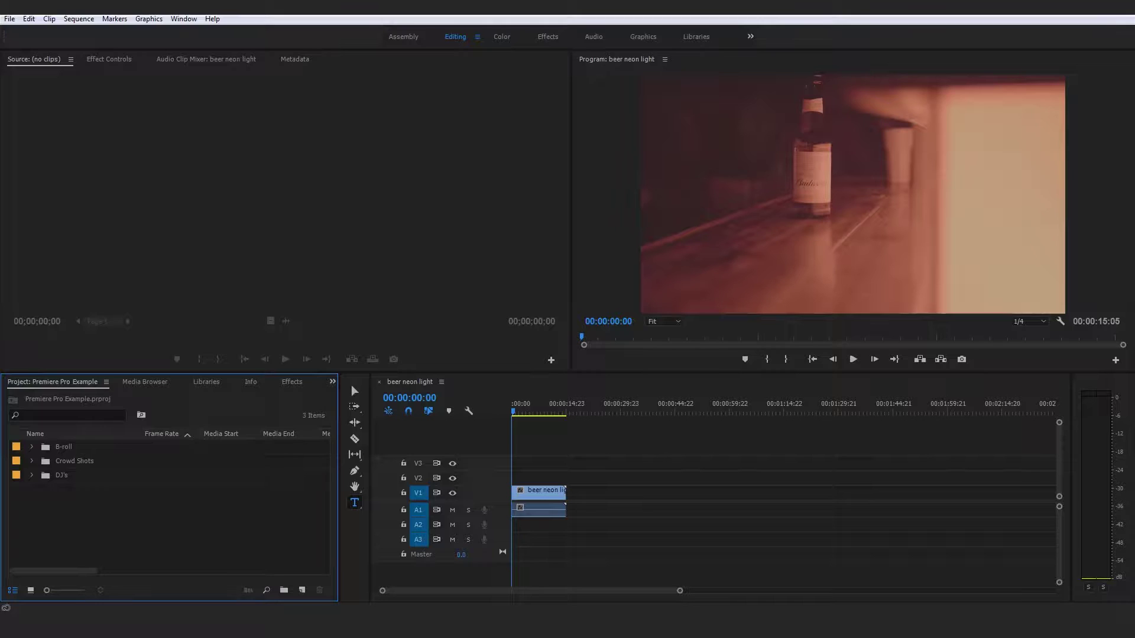
Step: Import the video file MAH01876 from the EXAMPLE folder's Talking Head subfolder into the Premiere Pro Example project
drag(1134, 67, 863, 16)
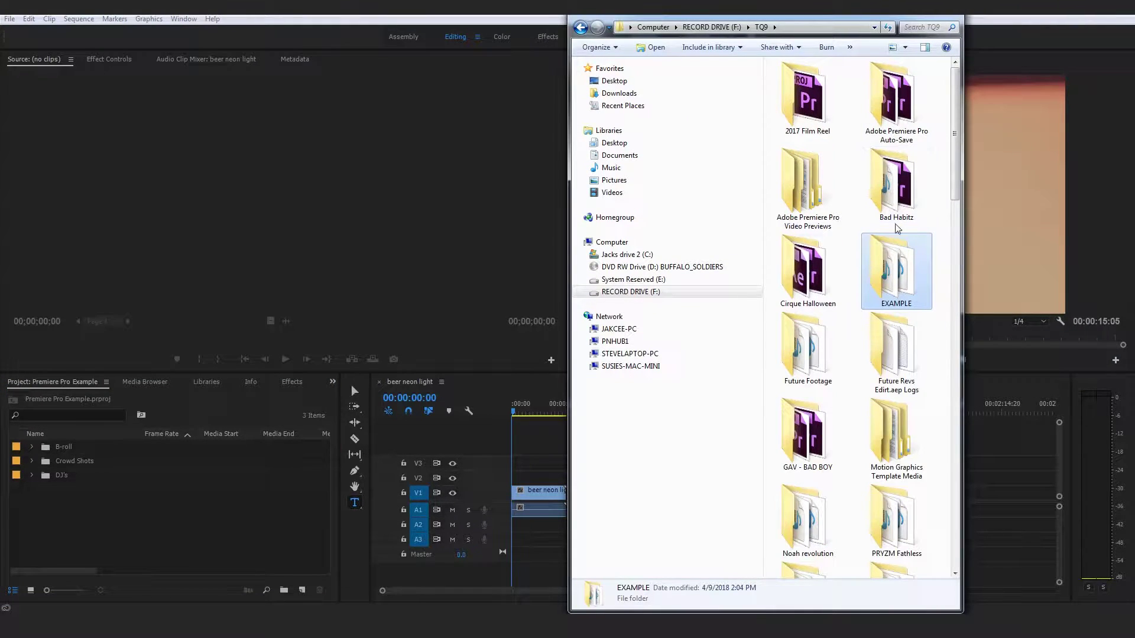
double_click(894, 255)
double_click(820, 81)
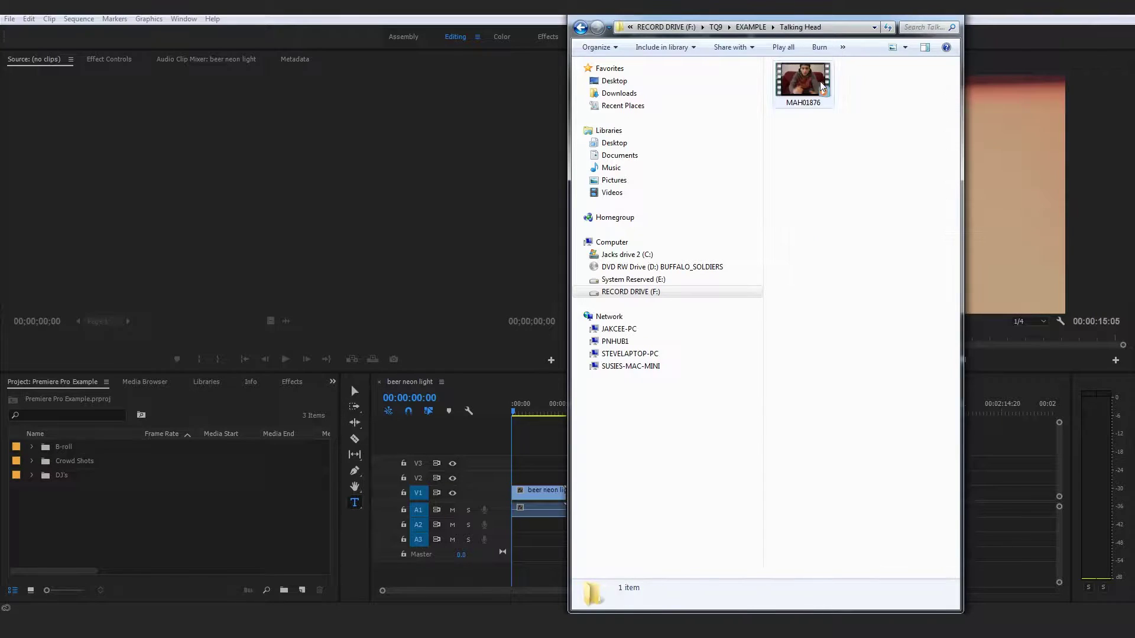
drag(871, 122, 148, 531)
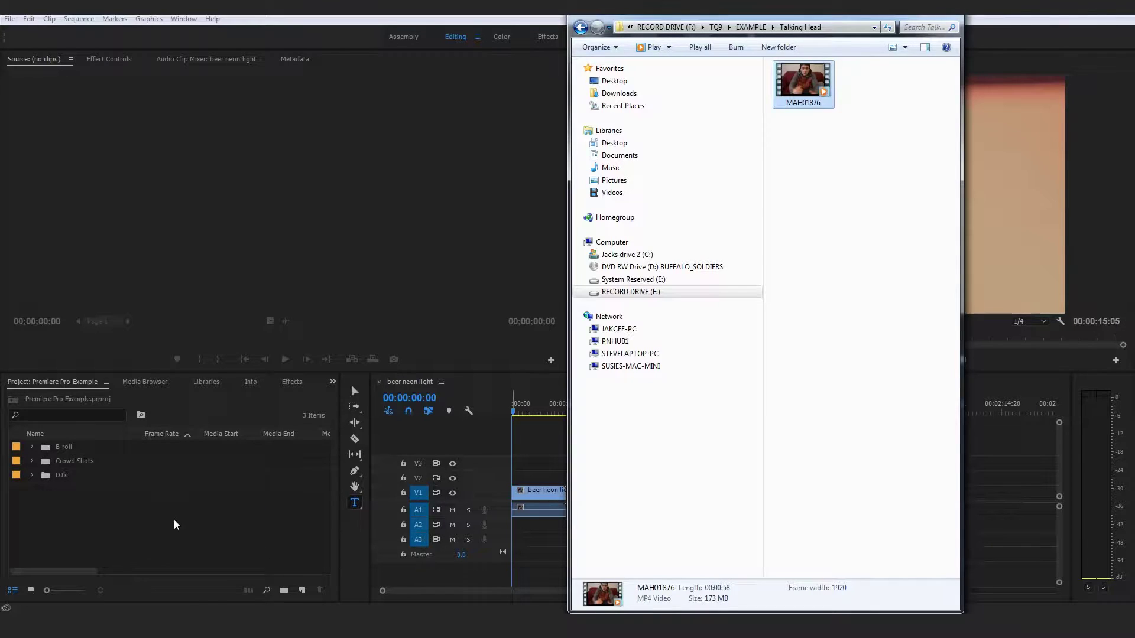
click(219, 517)
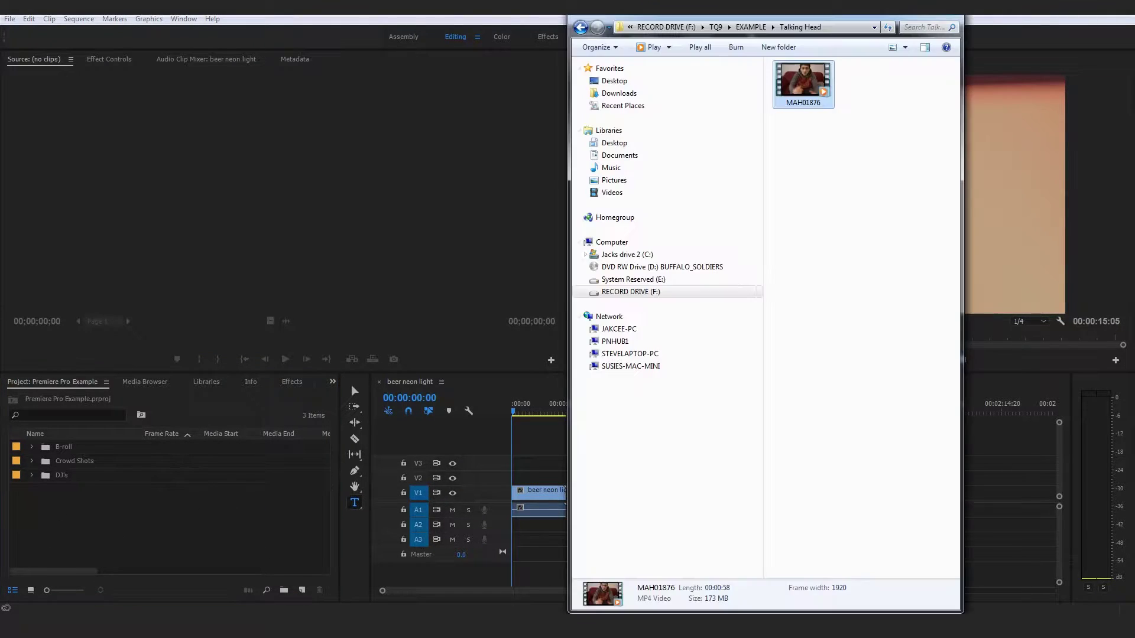
drag(831, 101, 220, 520)
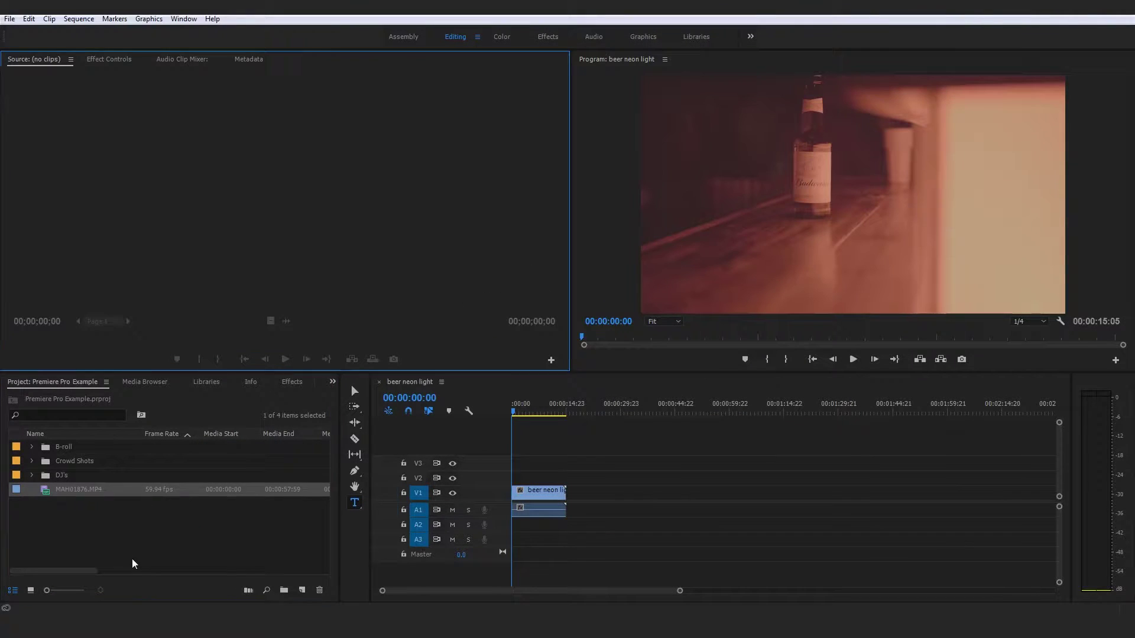
click(131, 562)
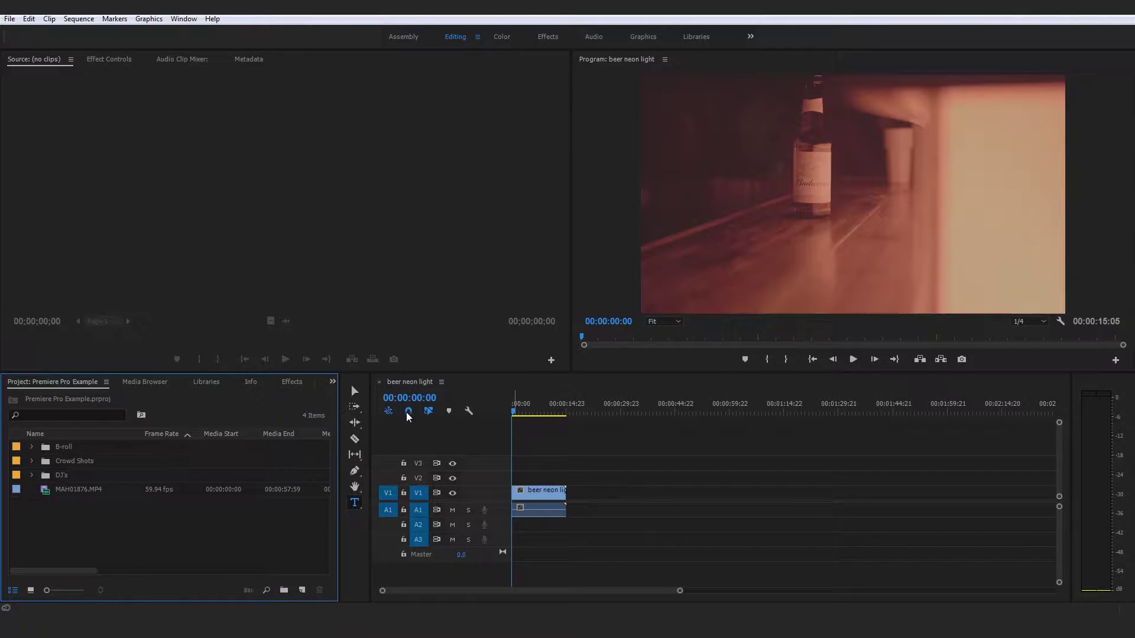
Step: Close the "beer neon light" sequence and create a new sequence from the MAH01876.MP4 clip
click(380, 381)
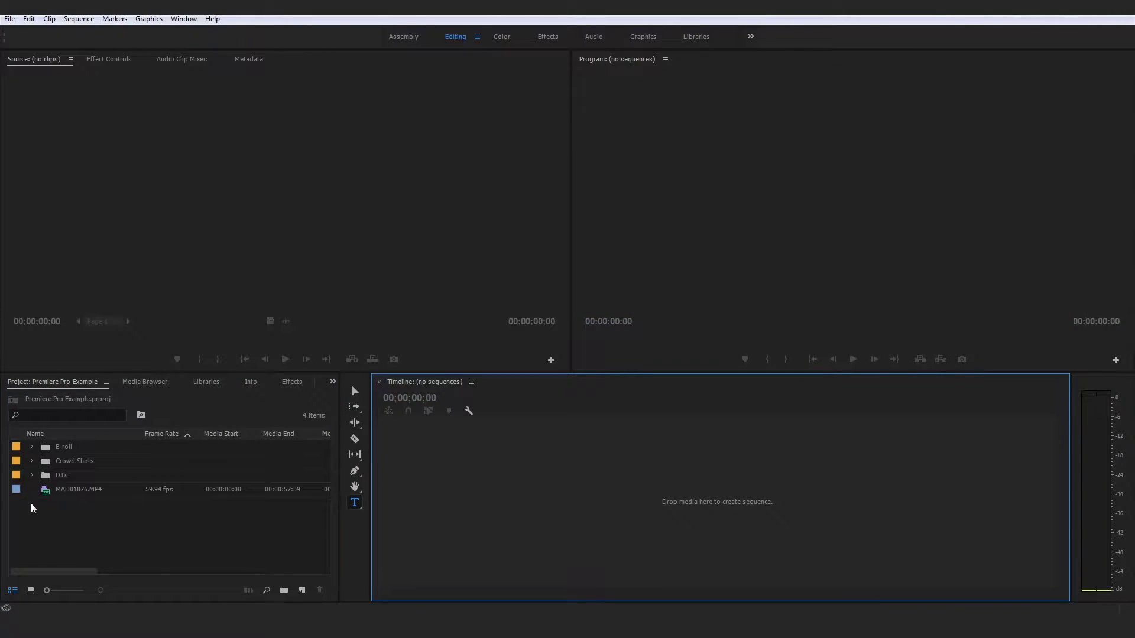
drag(41, 488, 303, 591)
drag(521, 414, 494, 427)
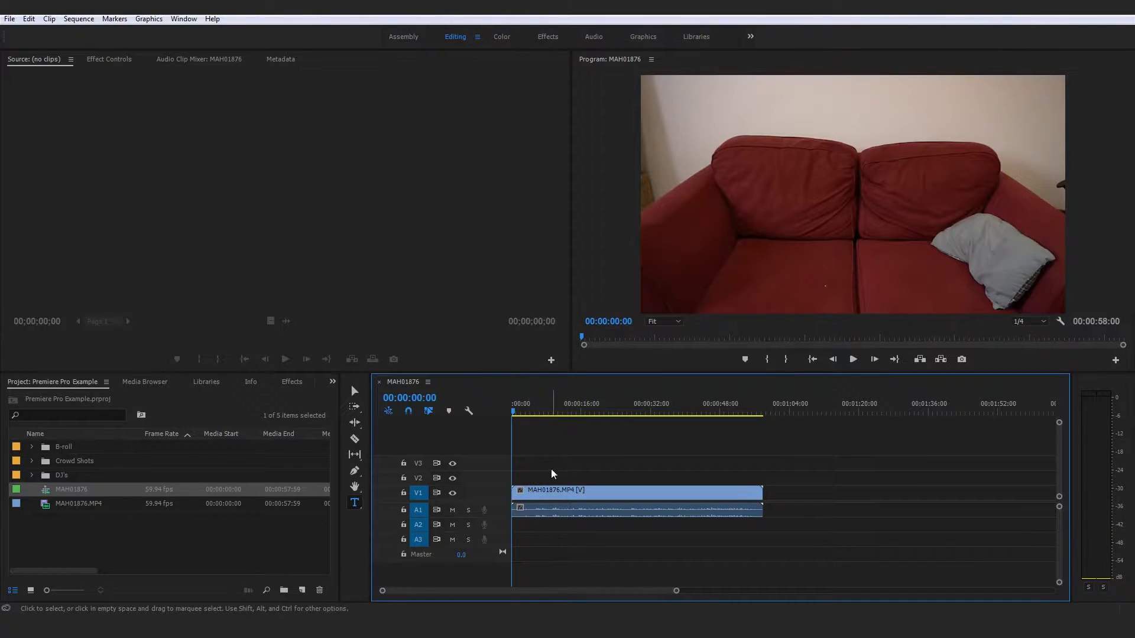
Step: Scrub and play through the MAH01876 sequence to examine where the usable talking part of the footage begins
drag(382, 592, 422, 597)
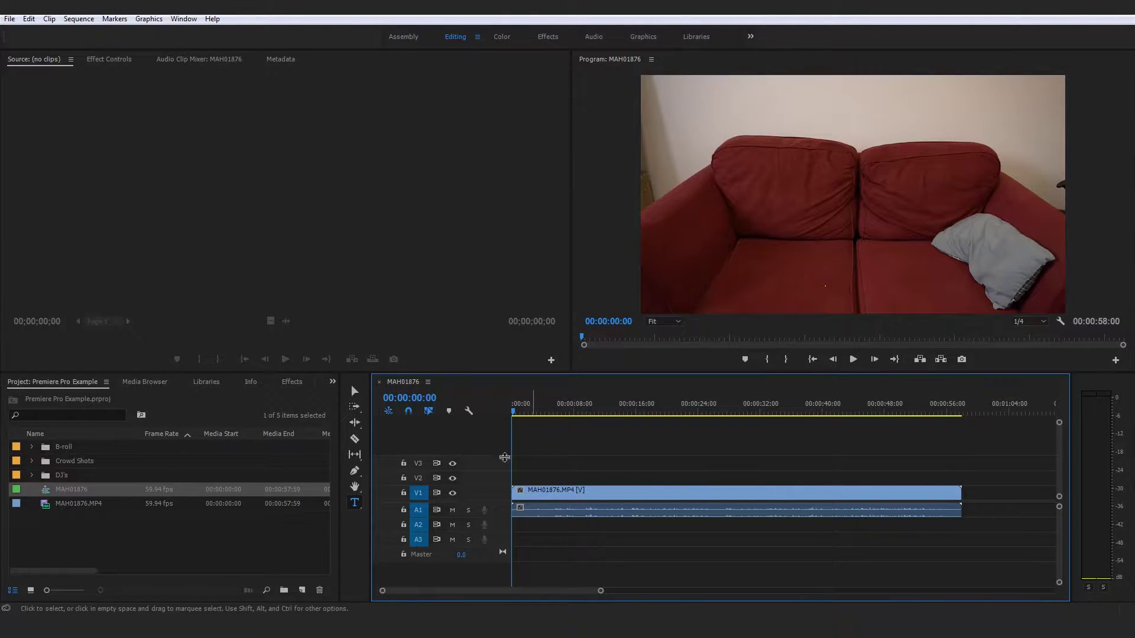
drag(517, 412, 526, 450)
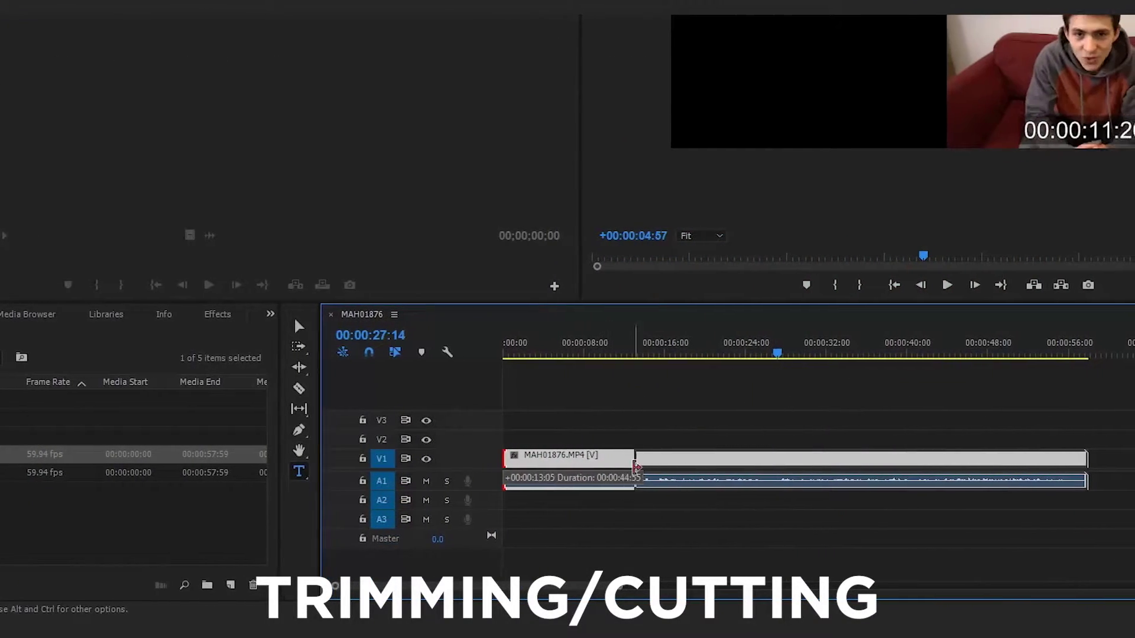
drag(636, 467, 431, 467)
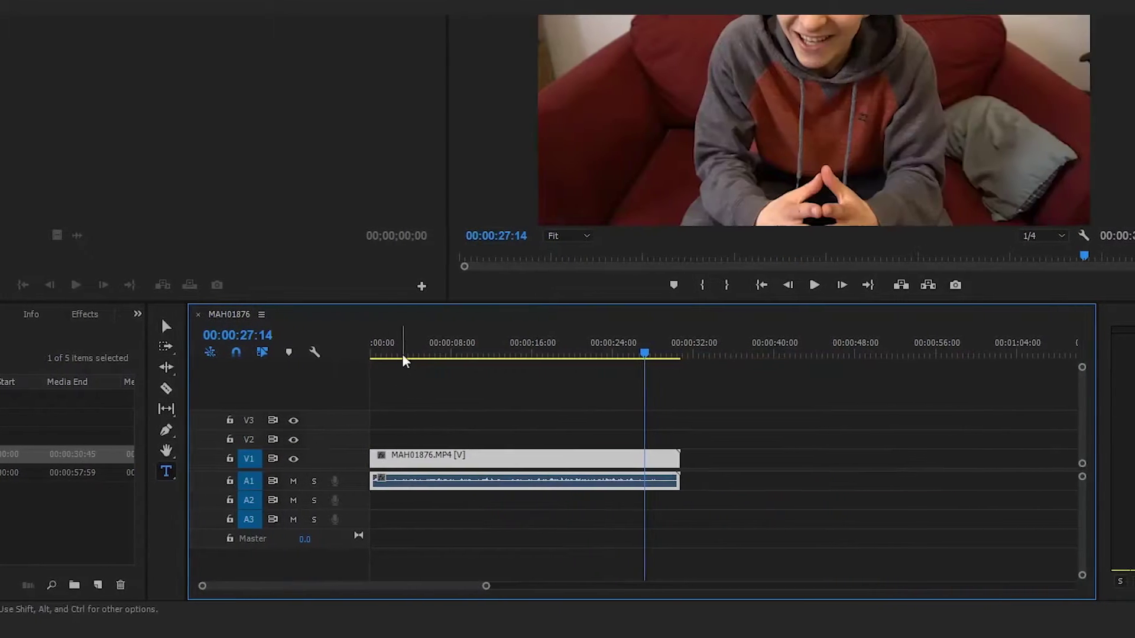
click(399, 354)
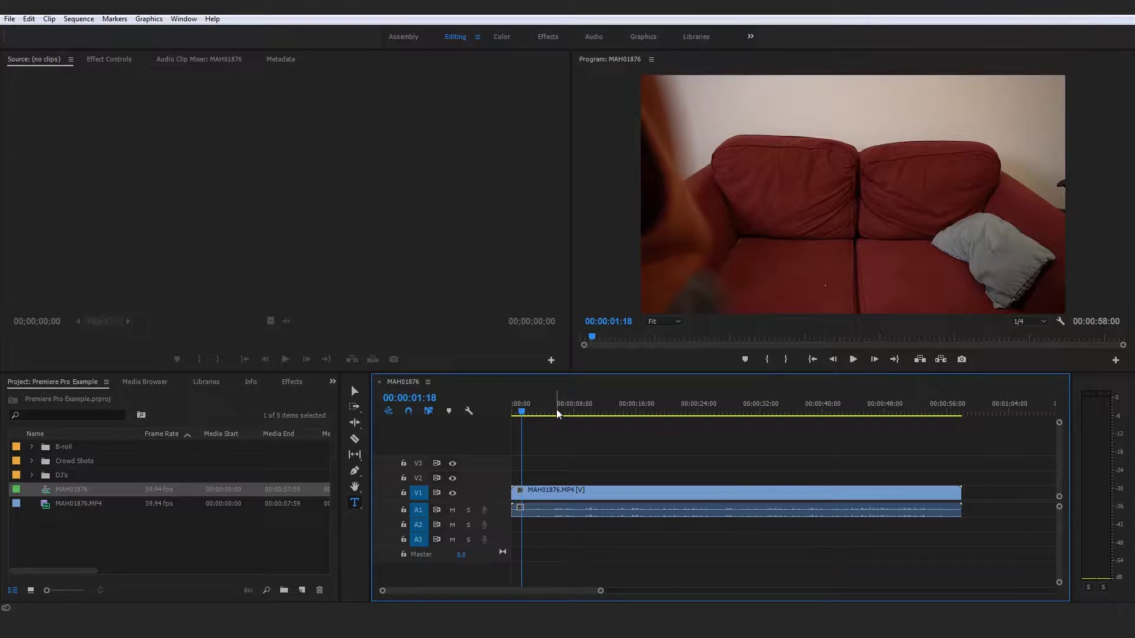
drag(555, 409, 585, 426)
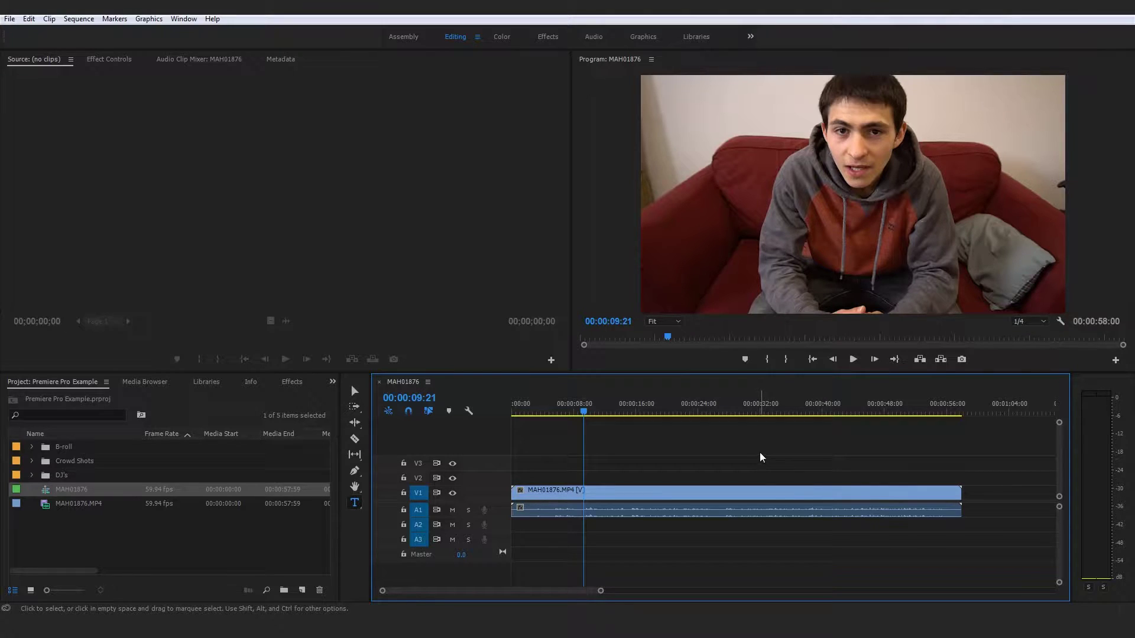
key(space)
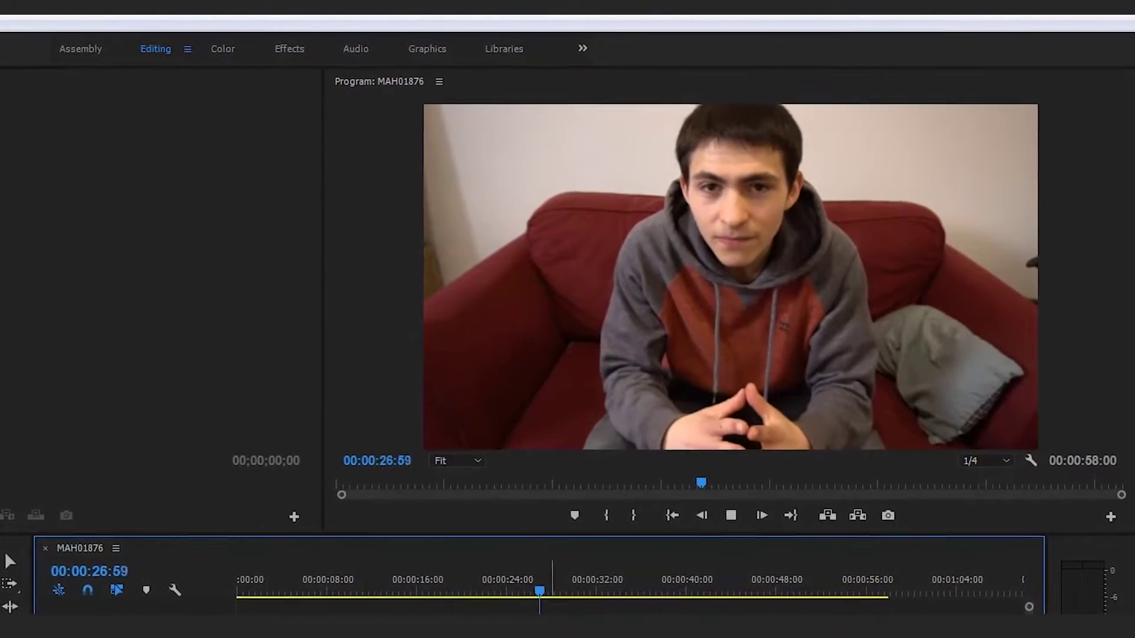
key(space)
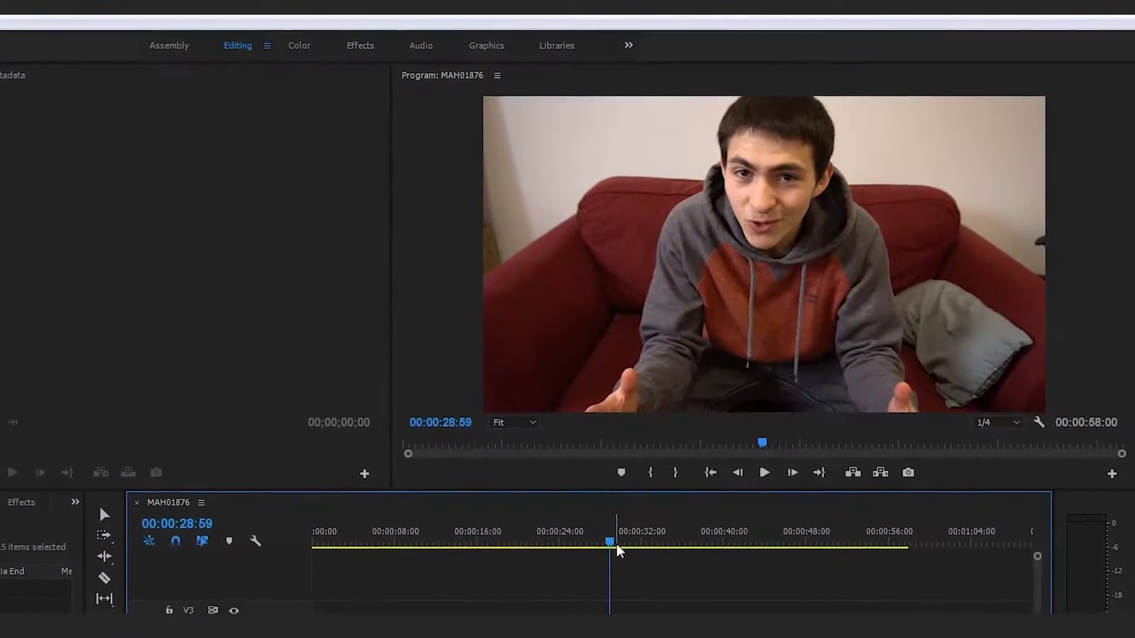
Step: Place the playhead at 00:00:27:14 and trim the start of the MAH01876.MP4 clip to it
click(592, 559)
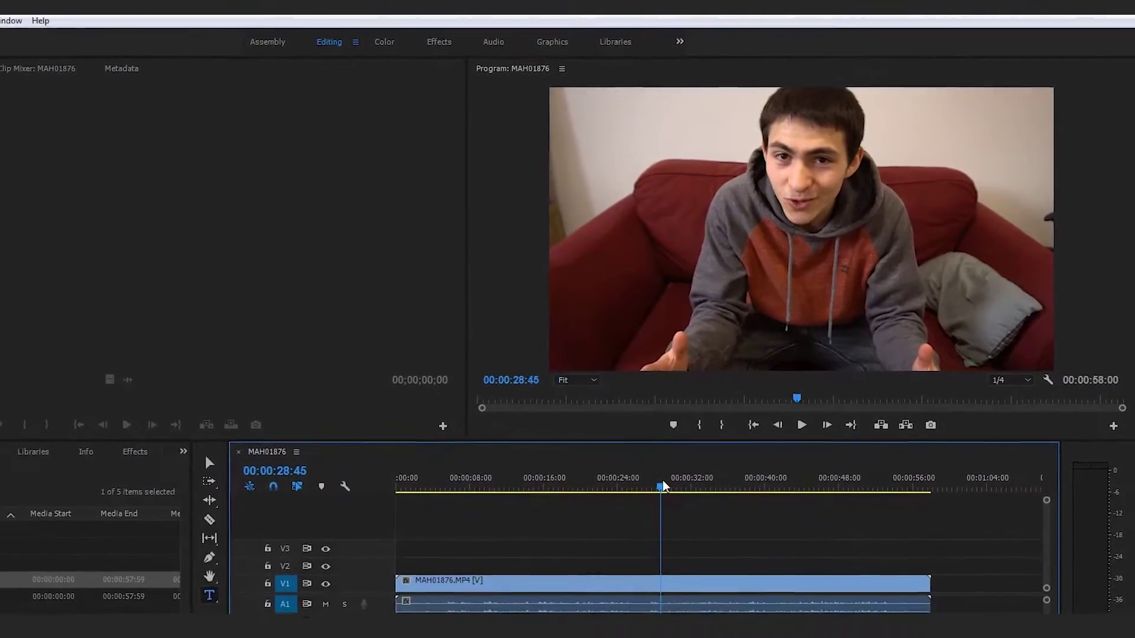
drag(663, 486, 633, 505)
mouse_move(708, 424)
mouse_down()
mouse_move(556, 438)
mouse_move(715, 448)
mouse_move(684, 423)
mouse_move(694, 415)
mouse_move(668, 414)
mouse_move(722, 417)
mouse_up()
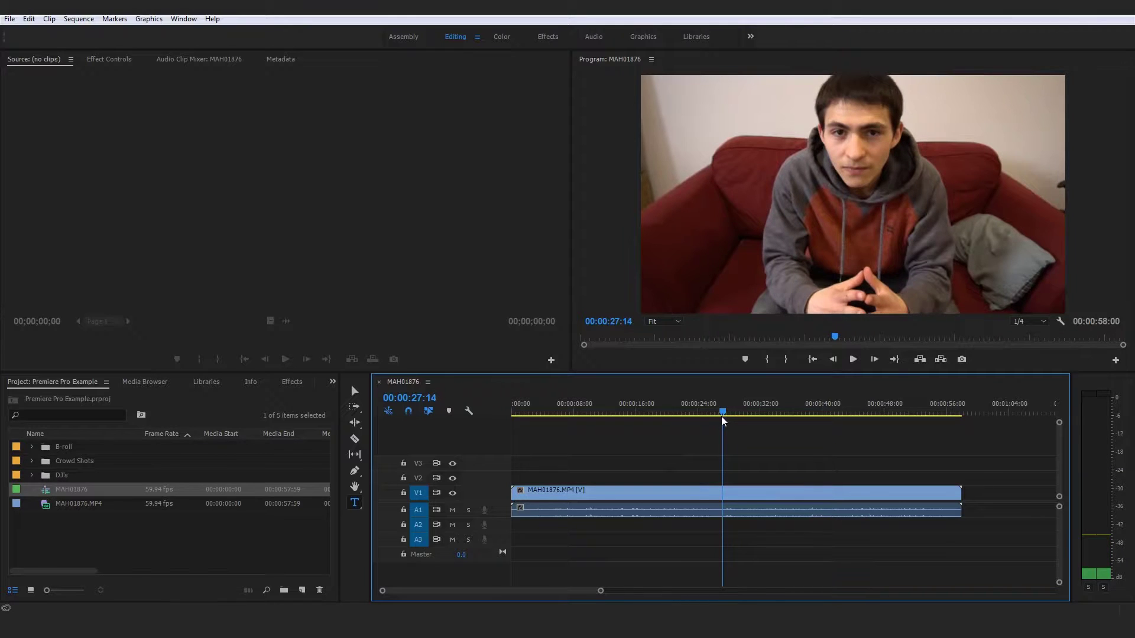
click(728, 511)
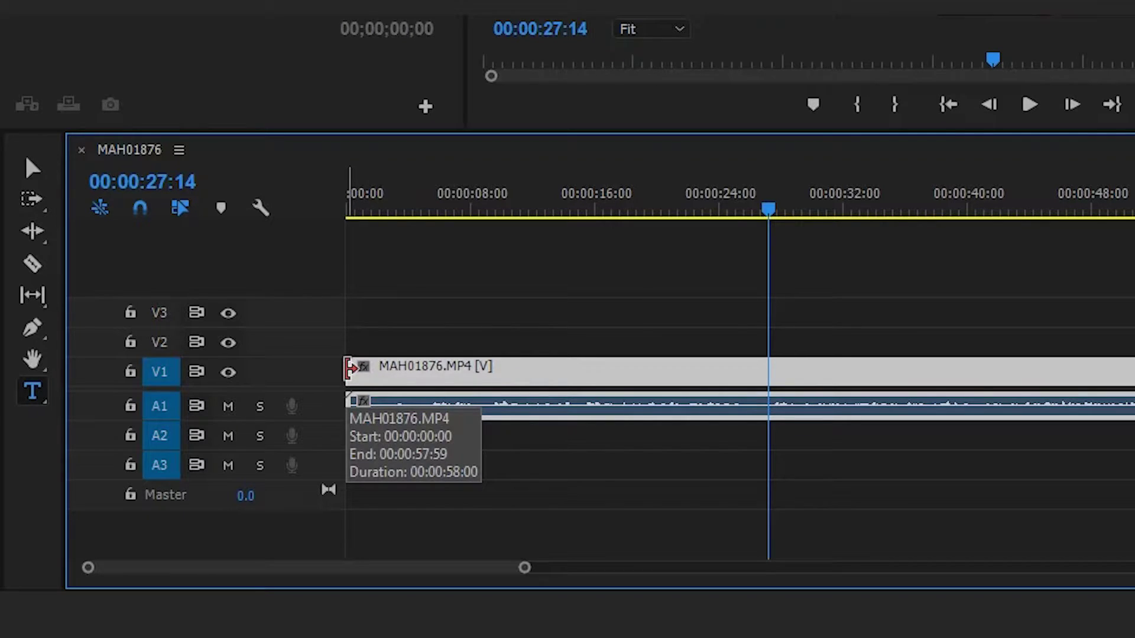
click(350, 368)
drag(350, 367, 624, 385)
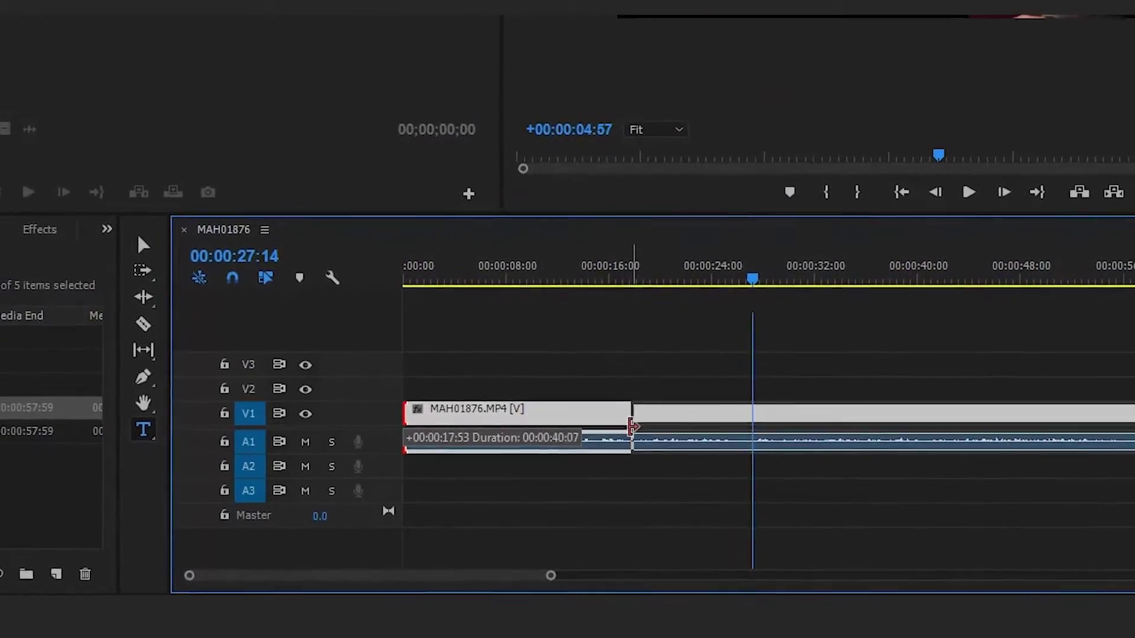
drag(633, 426, 753, 427)
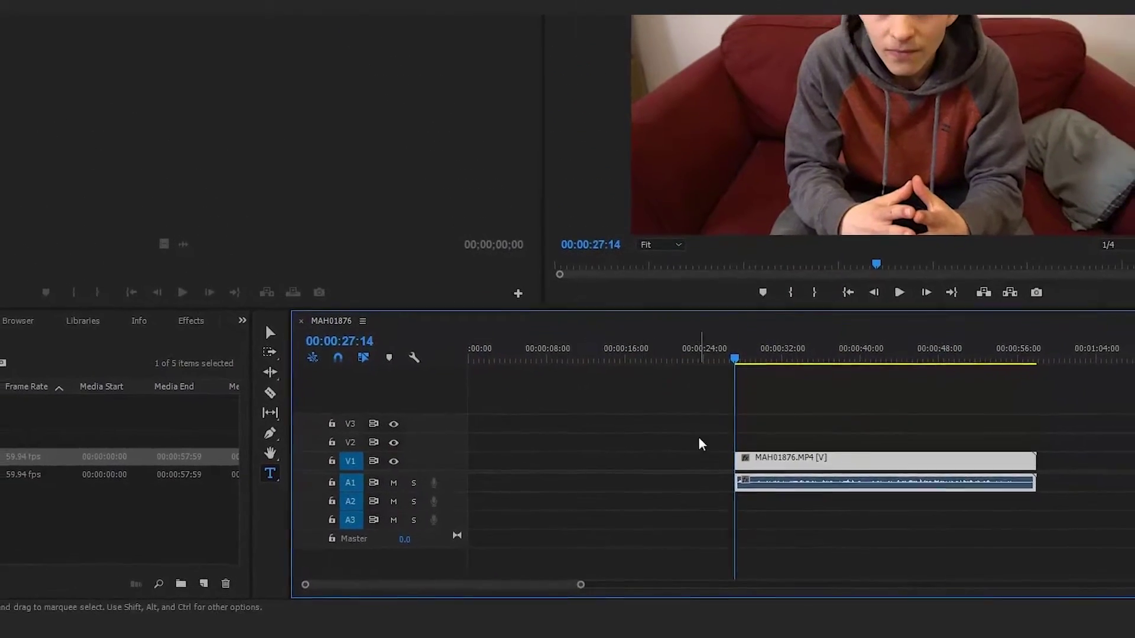
Step: Move the trimmed clip to the very start of the sequence and return the playhead to 00:00:00:00
drag(785, 471, 518, 473)
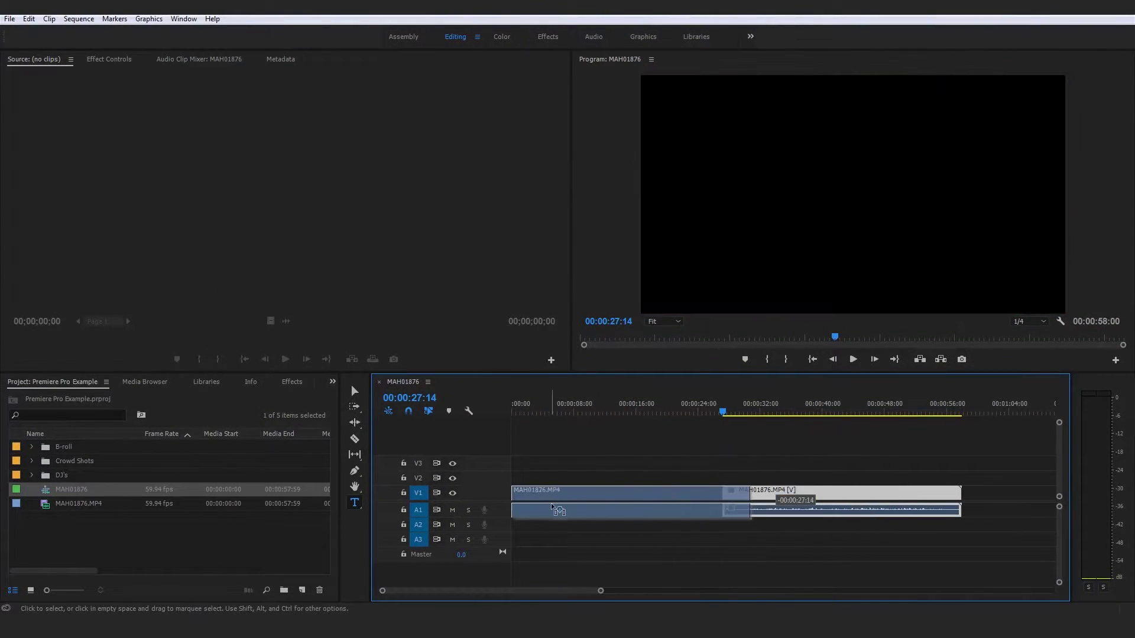
drag(551, 507, 549, 507)
click(513, 407)
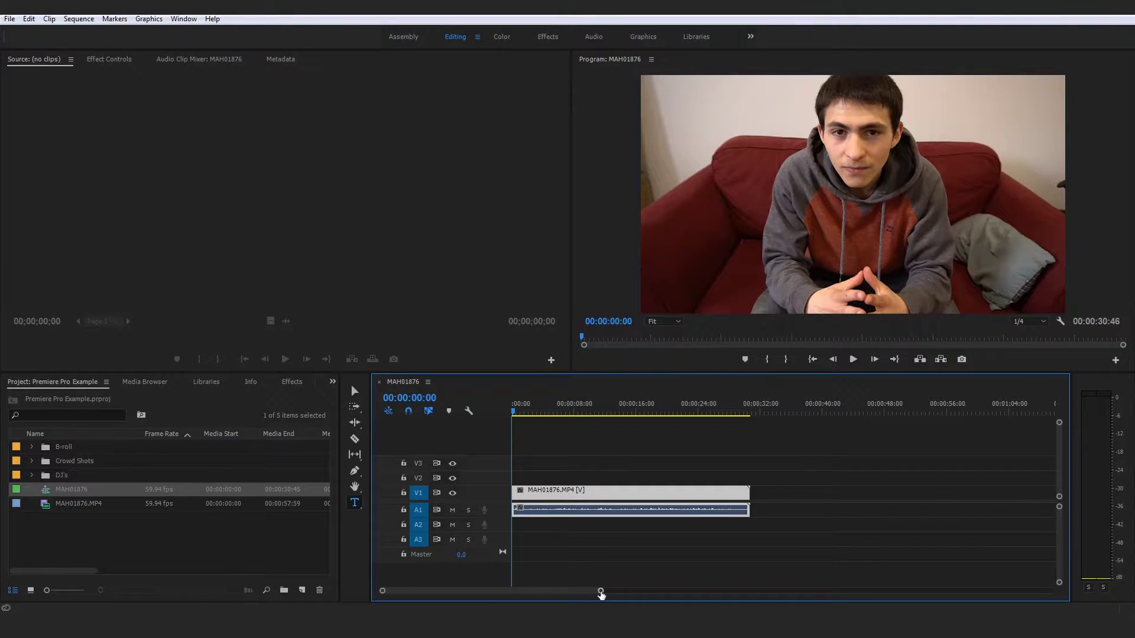
click(581, 531)
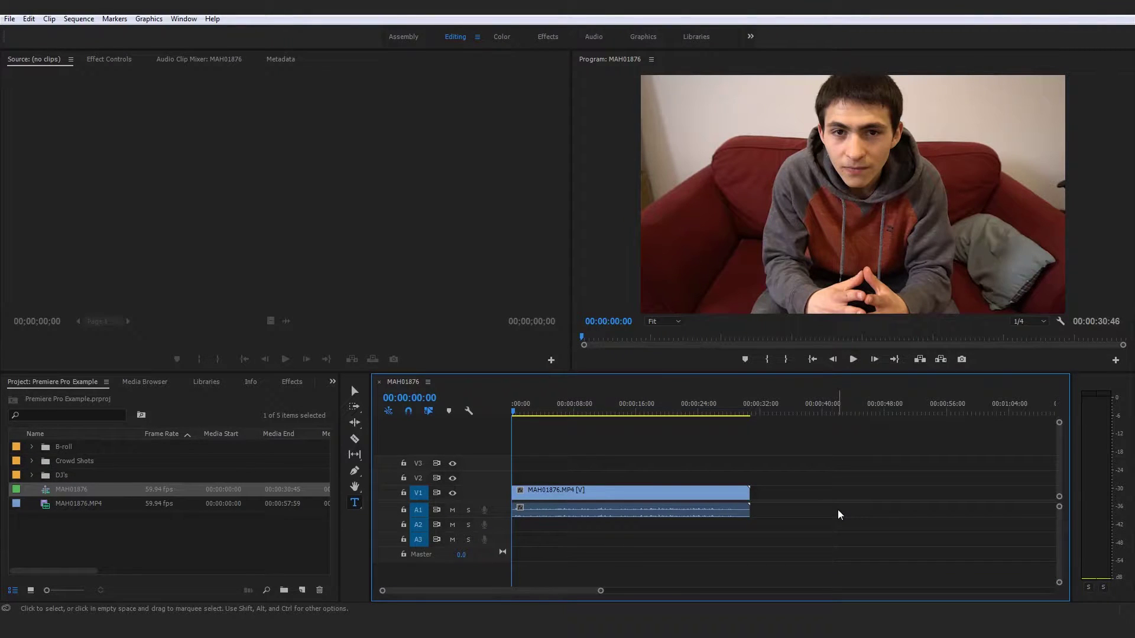
Step: Find the end of the talking part, split the clip at 00:00:28:23 and delete the piece after the cut
key(space)
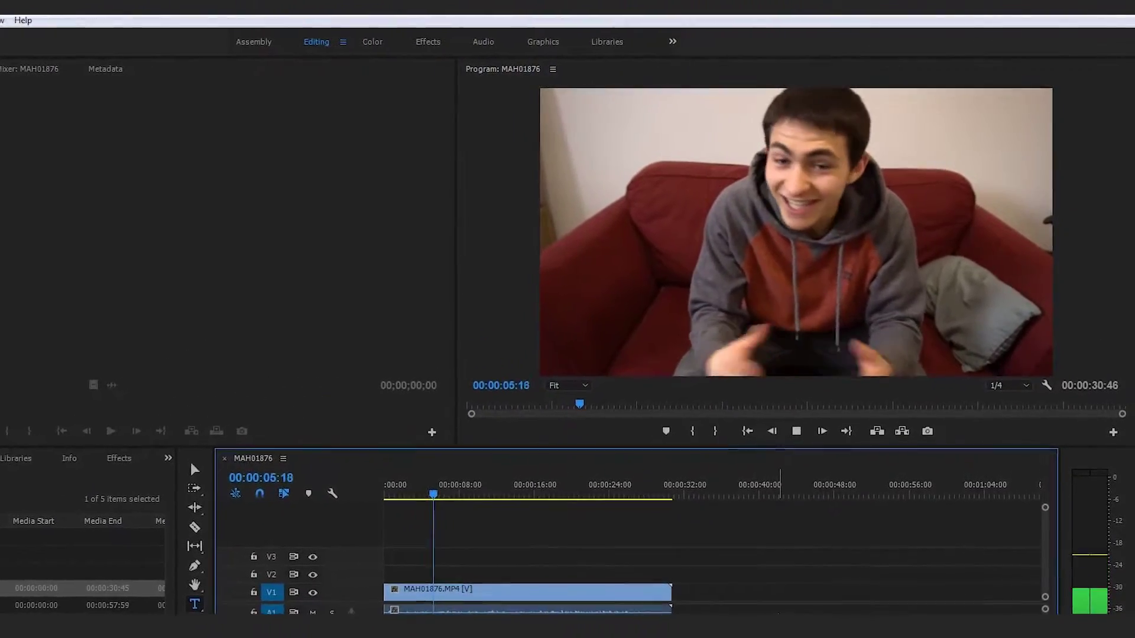
key(space)
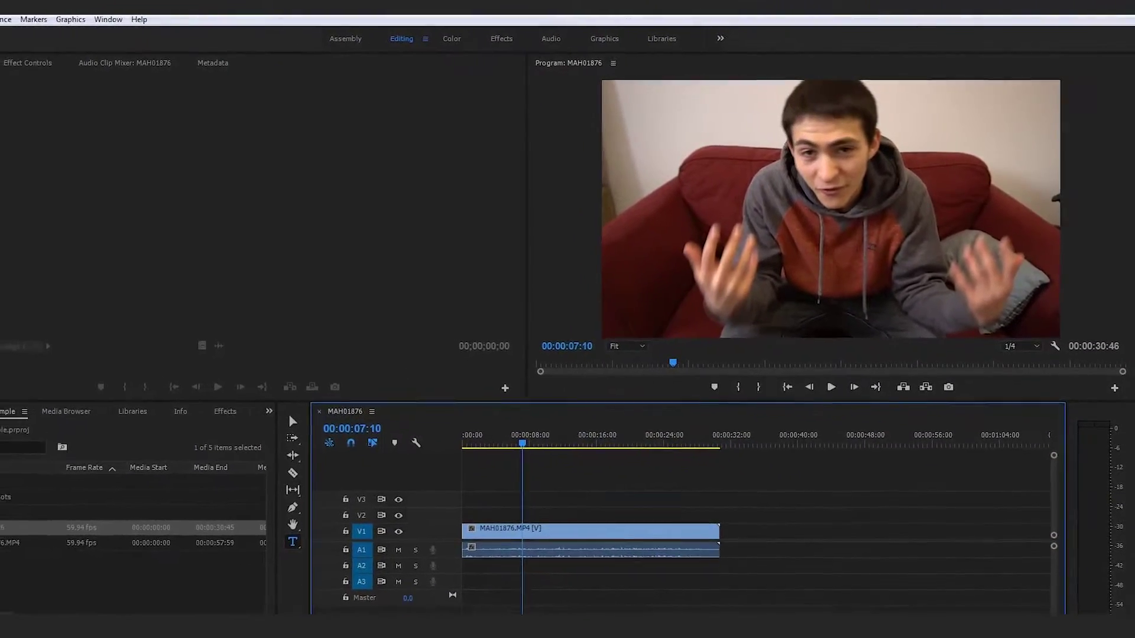
drag(555, 432, 732, 447)
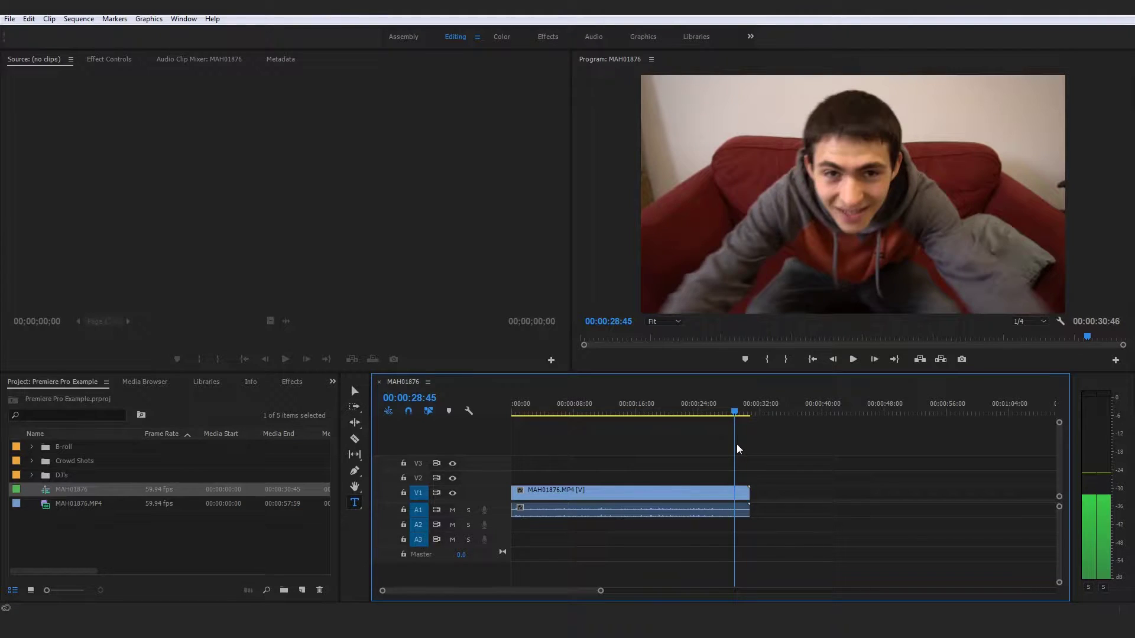
key(ctrl+k)
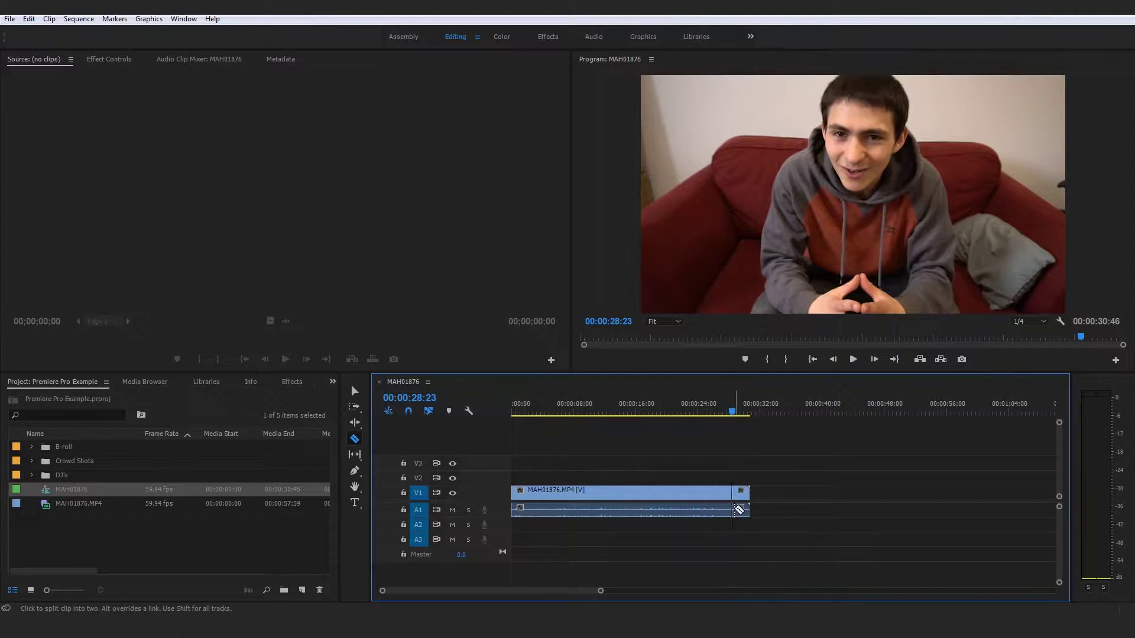
click(740, 508)
key(Delete)
key(Home)
click(718, 488)
click(707, 520)
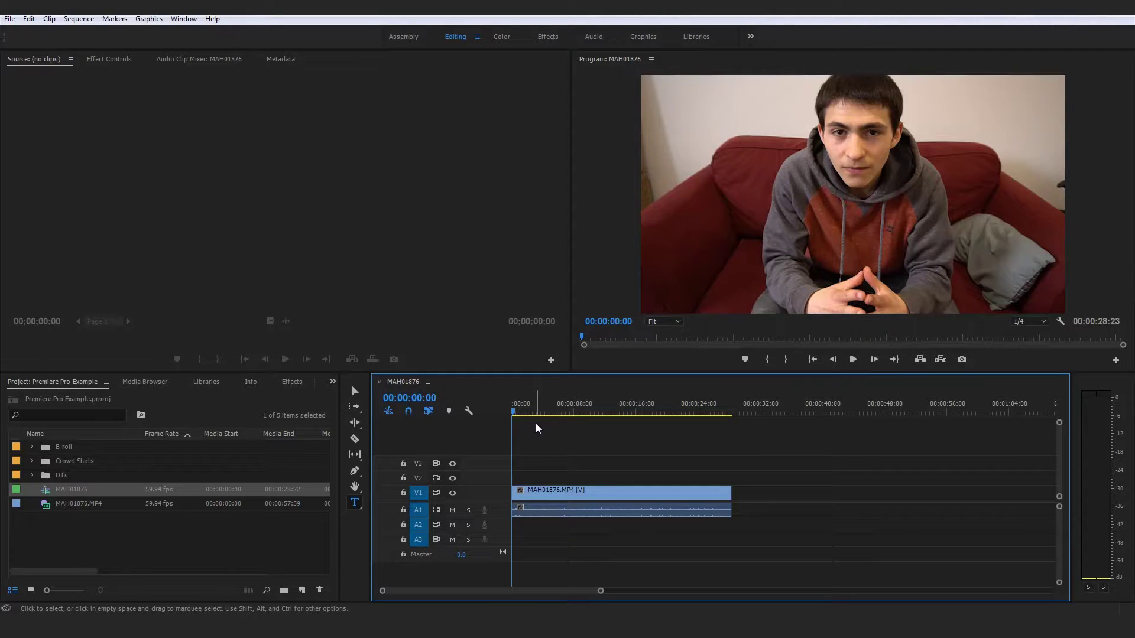
Step: Play through the trimmed sequence to find where the first overlay footage should start and place the playhead at 00:00:06:53
mouse_move(382, 591)
mouse_down()
mouse_move(420, 594)
mouse_move(405, 591)
mouse_up()
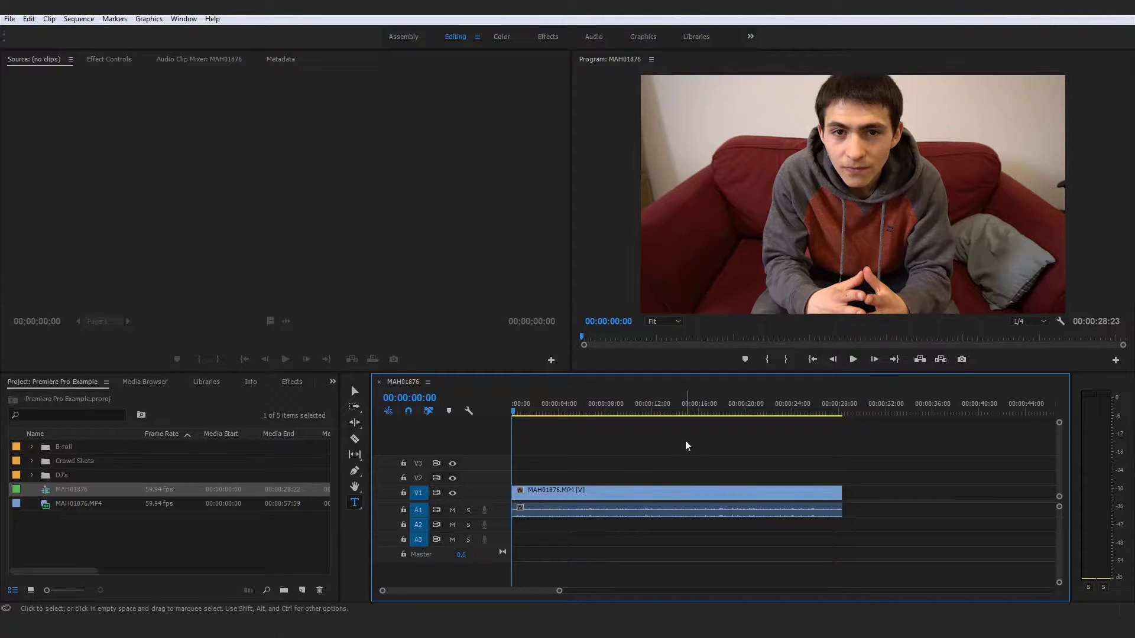
key(space)
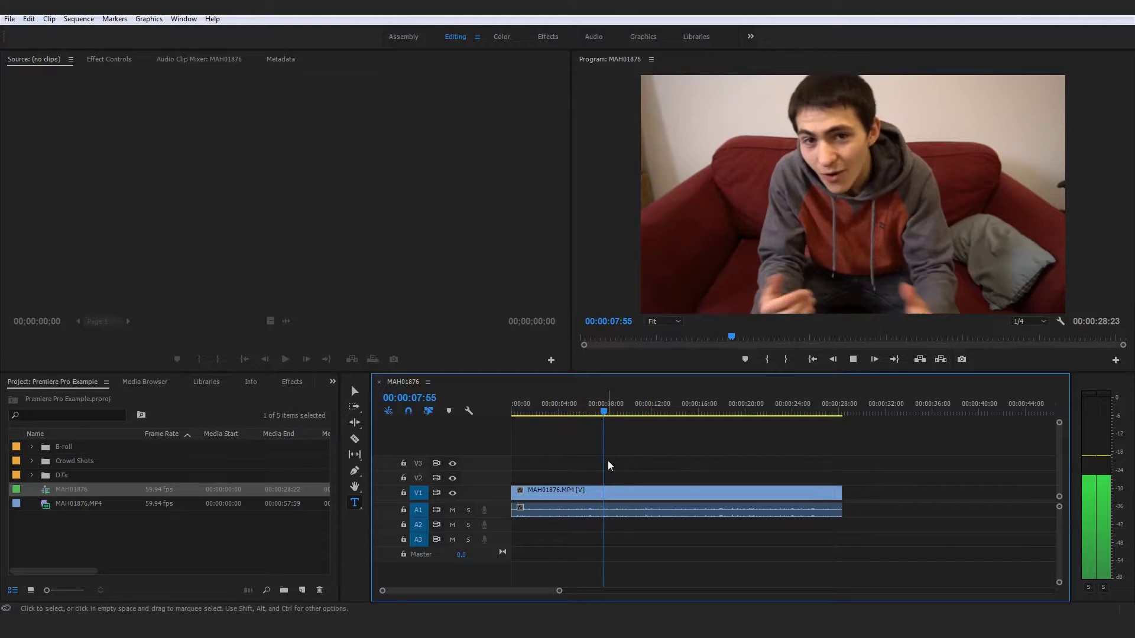
click(609, 408)
drag(611, 404, 521, 472)
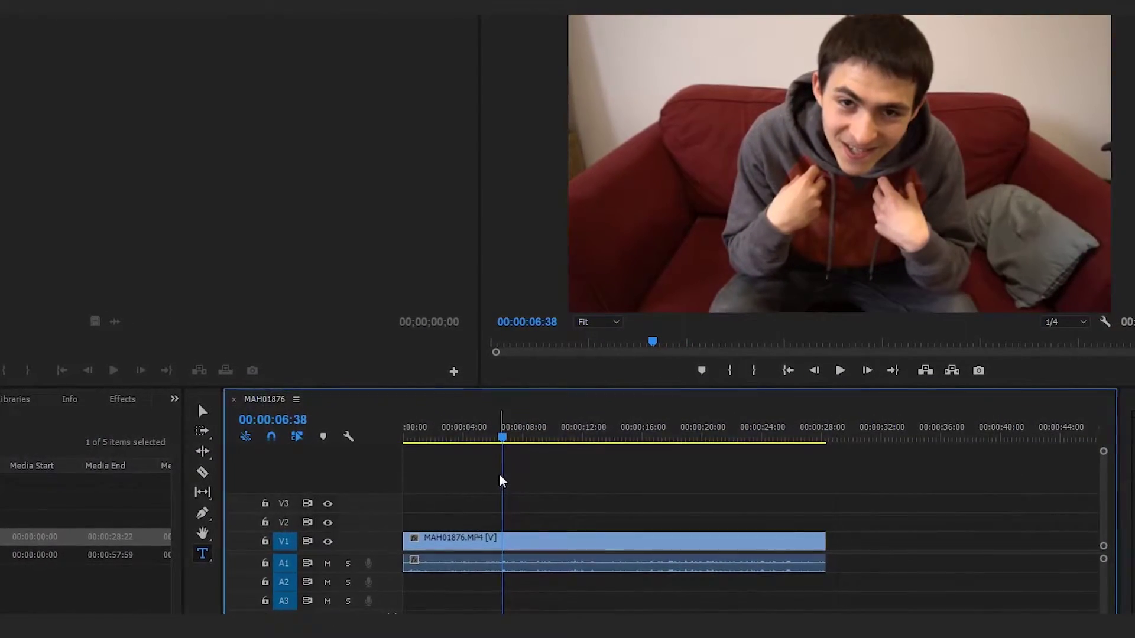
click(484, 428)
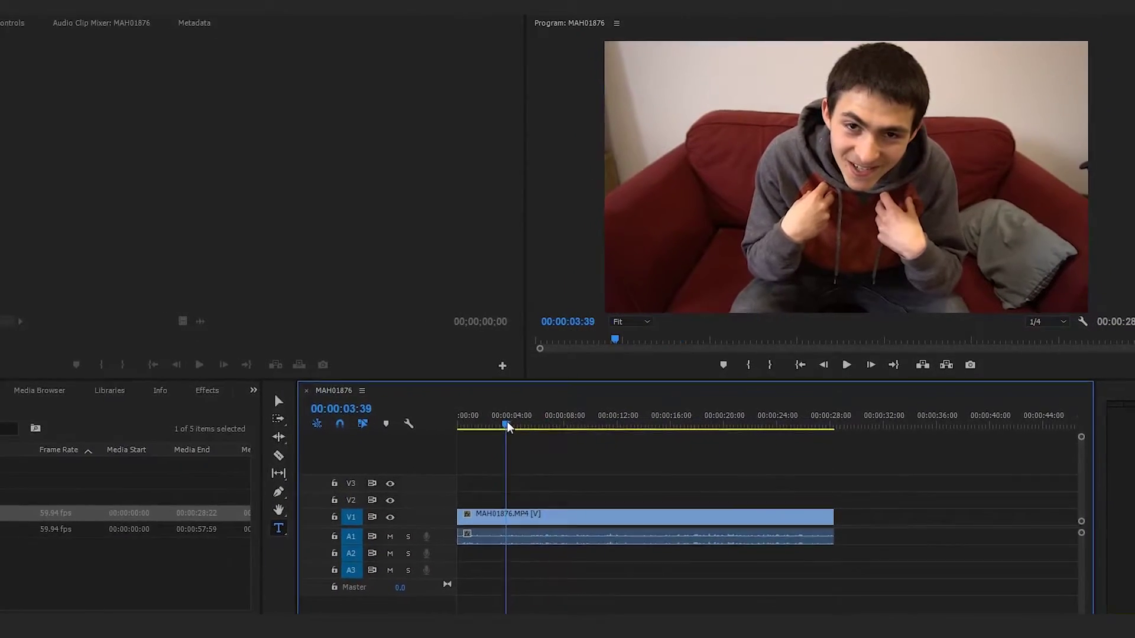
key(space)
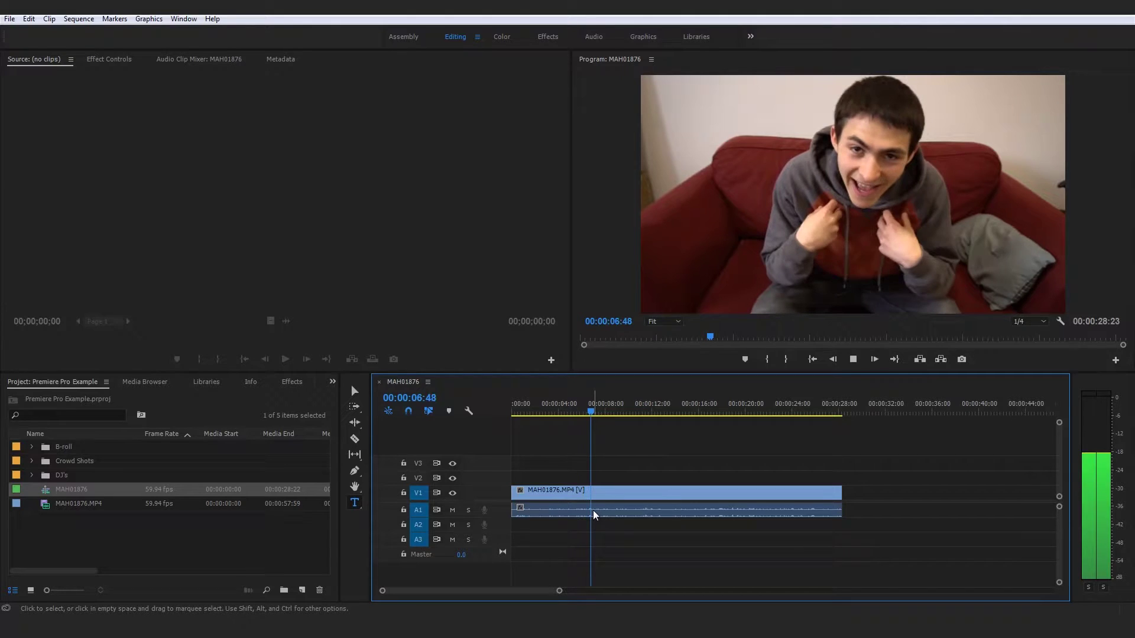
key(space)
drag(592, 409, 591, 415)
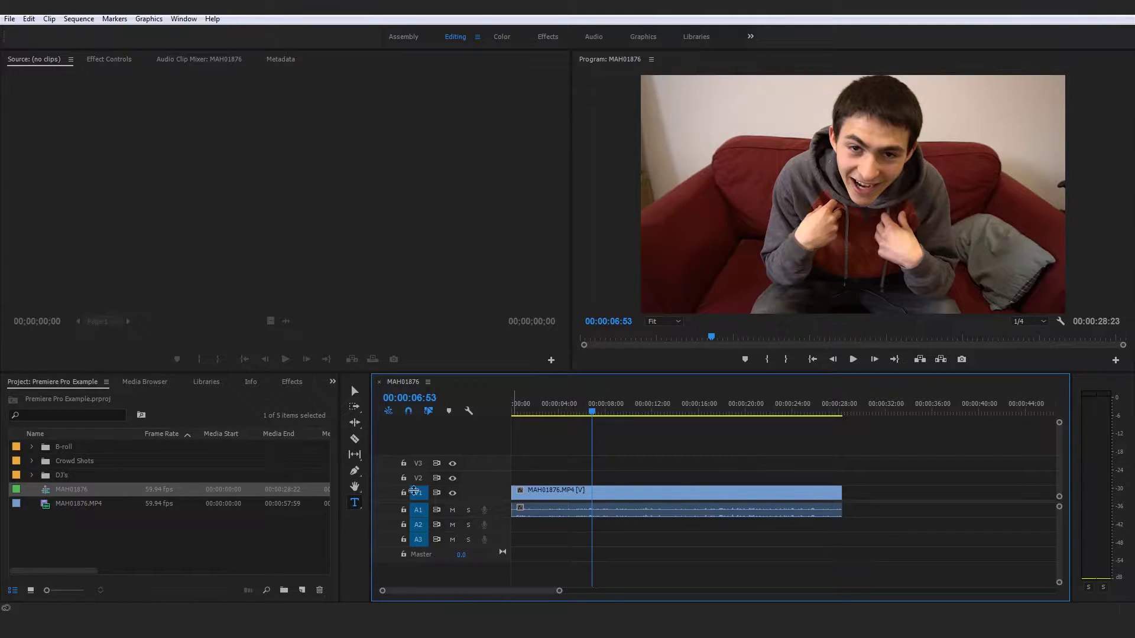
Step: Switch to Windows Explorer and open the footage folder inside the Record Drive folder on RECORD DRIVE (F:)
key(alt+Tab)
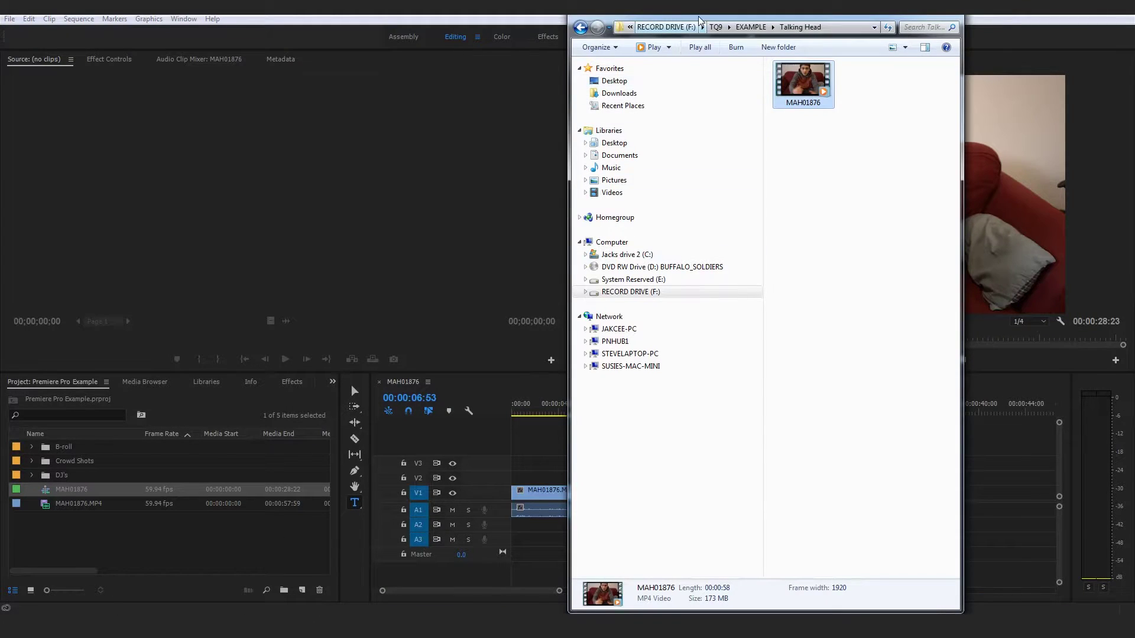
click(715, 28)
click(687, 28)
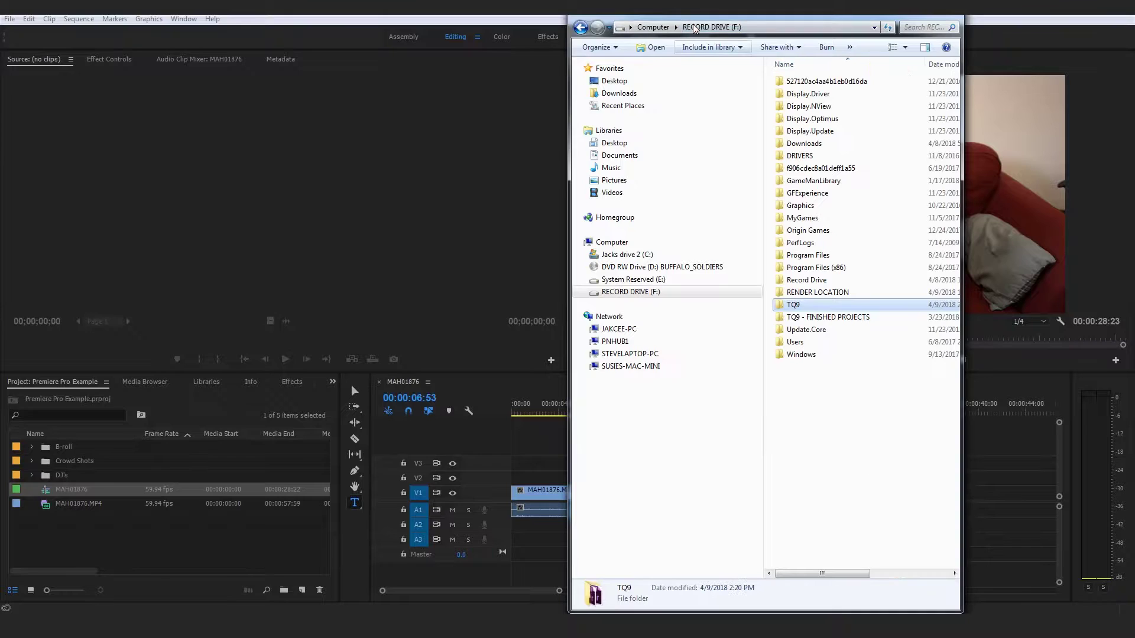
double_click(826, 284)
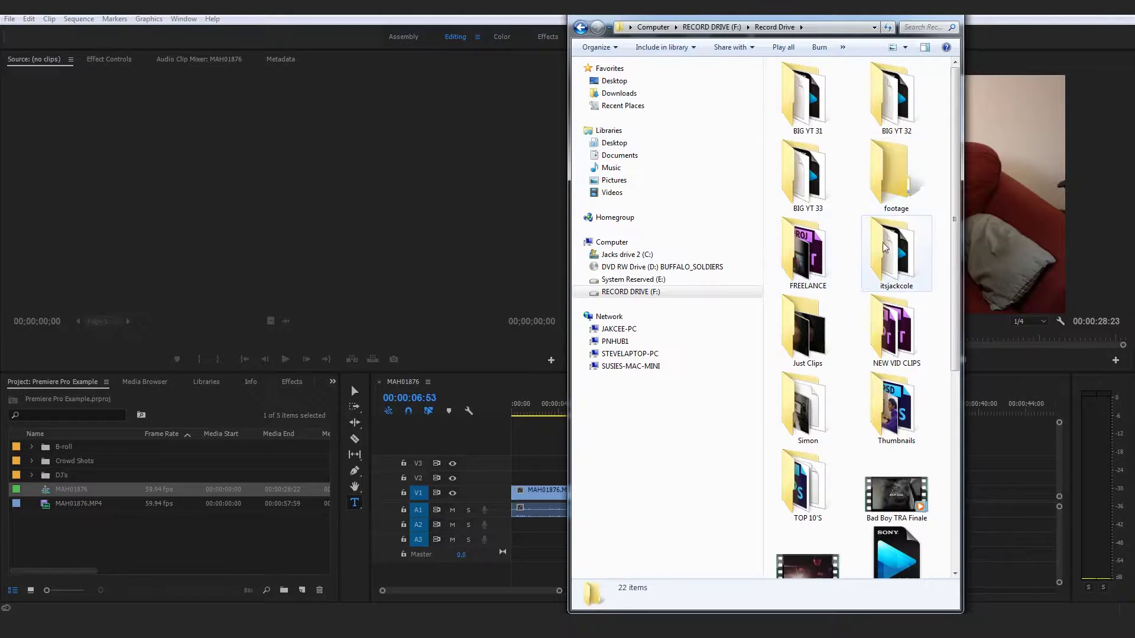
double_click(893, 174)
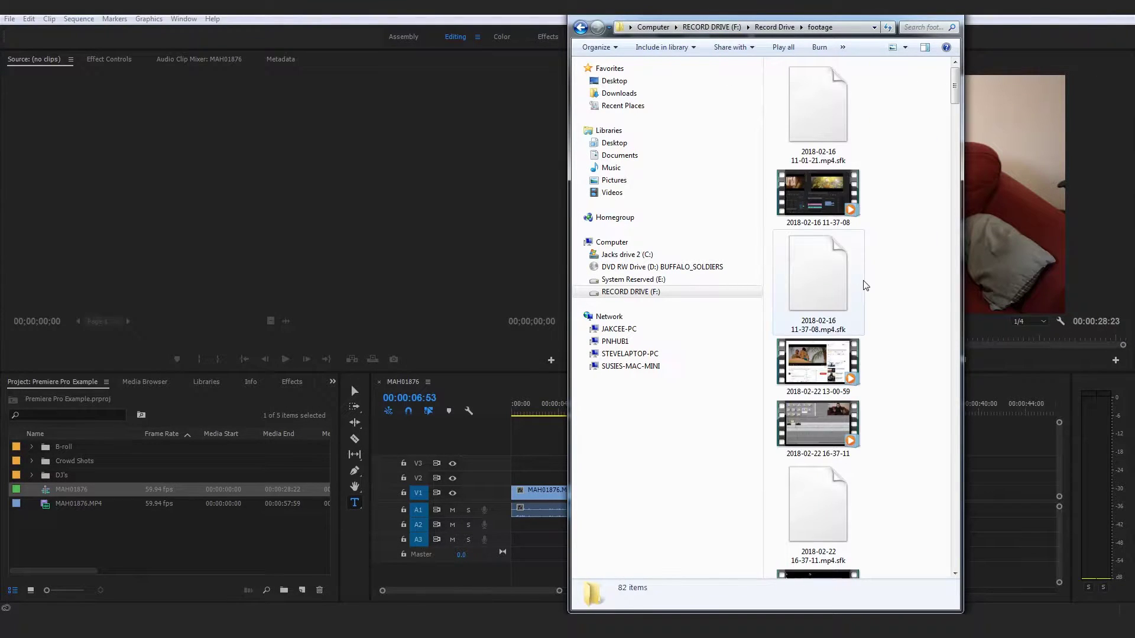
key(super+Up)
click(552, 292)
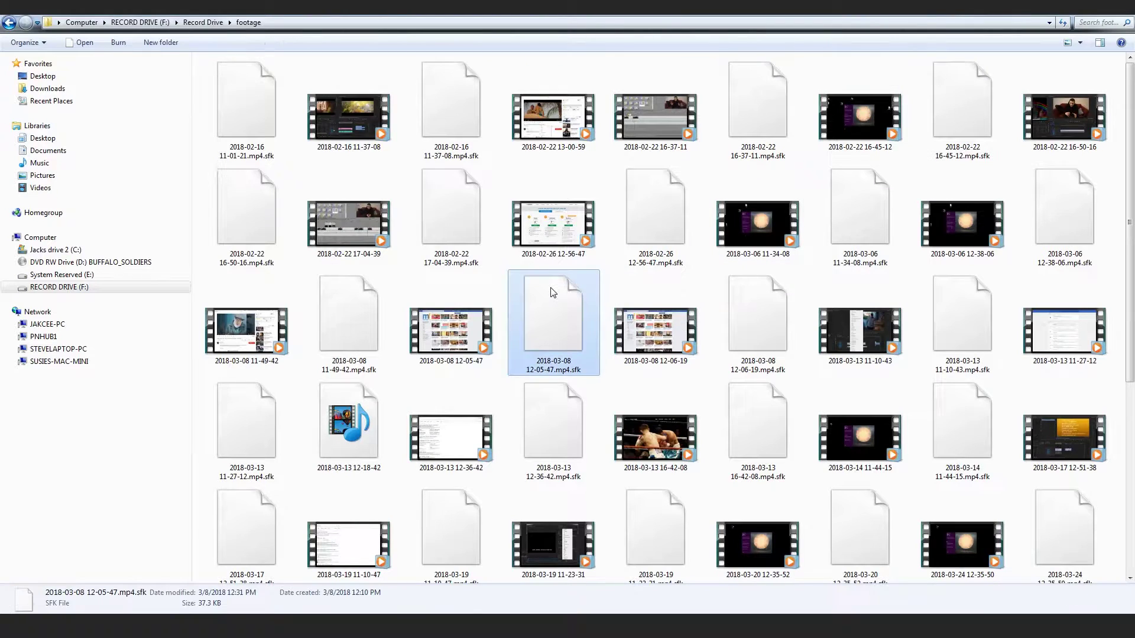
scroll(553, 295, down, 4)
click(498, 395)
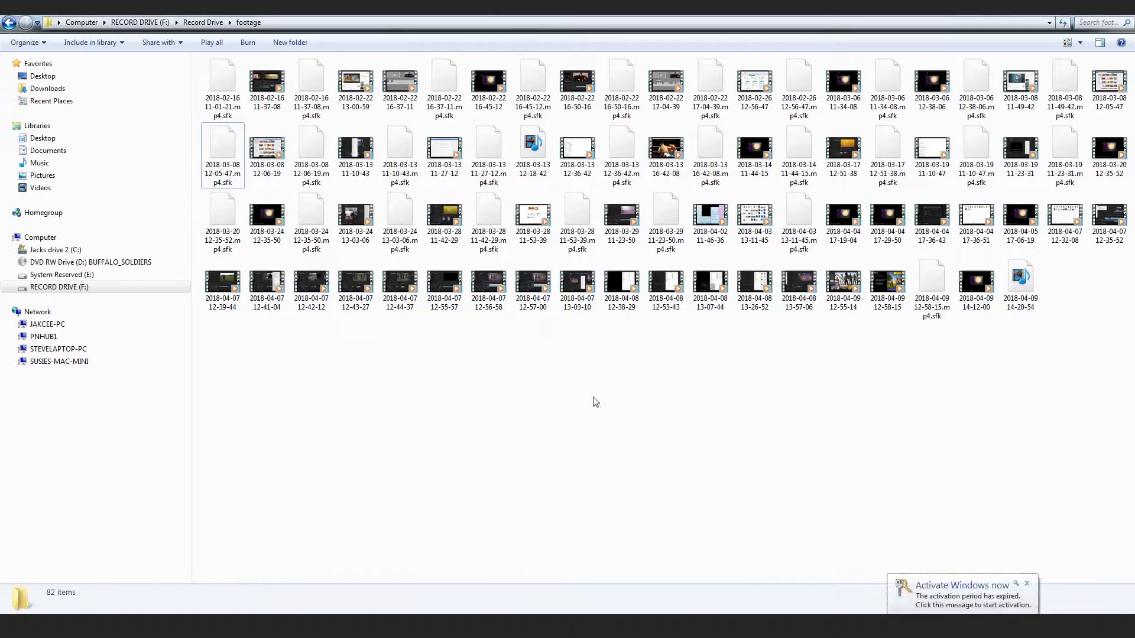
click(541, 310)
drag(554, 285, 248, 530)
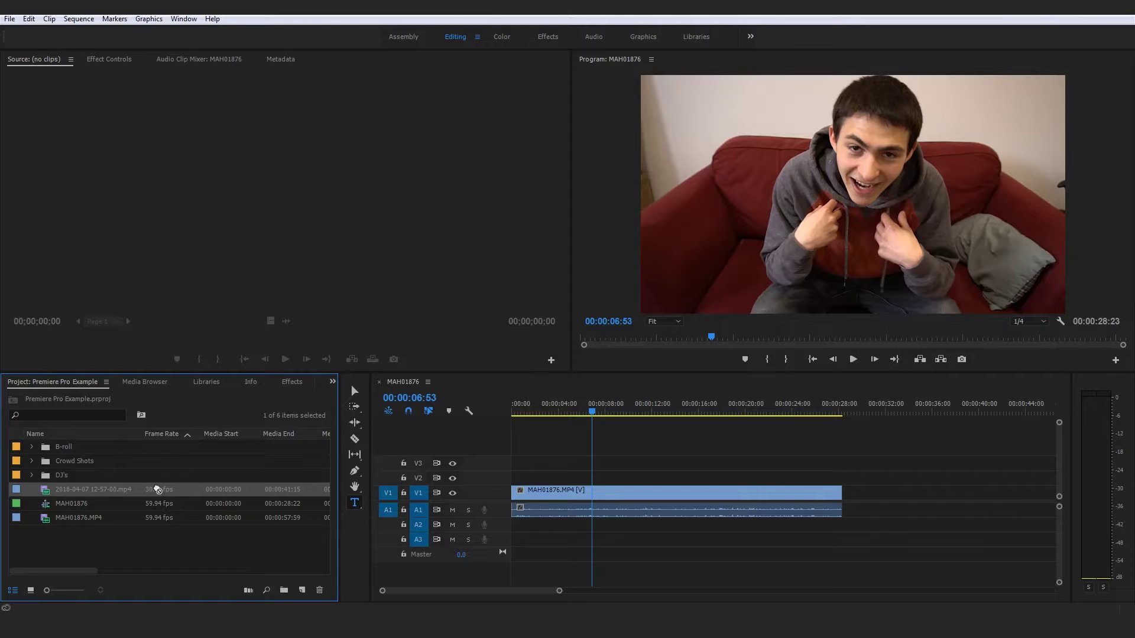
drag(310, 483, 444, 434)
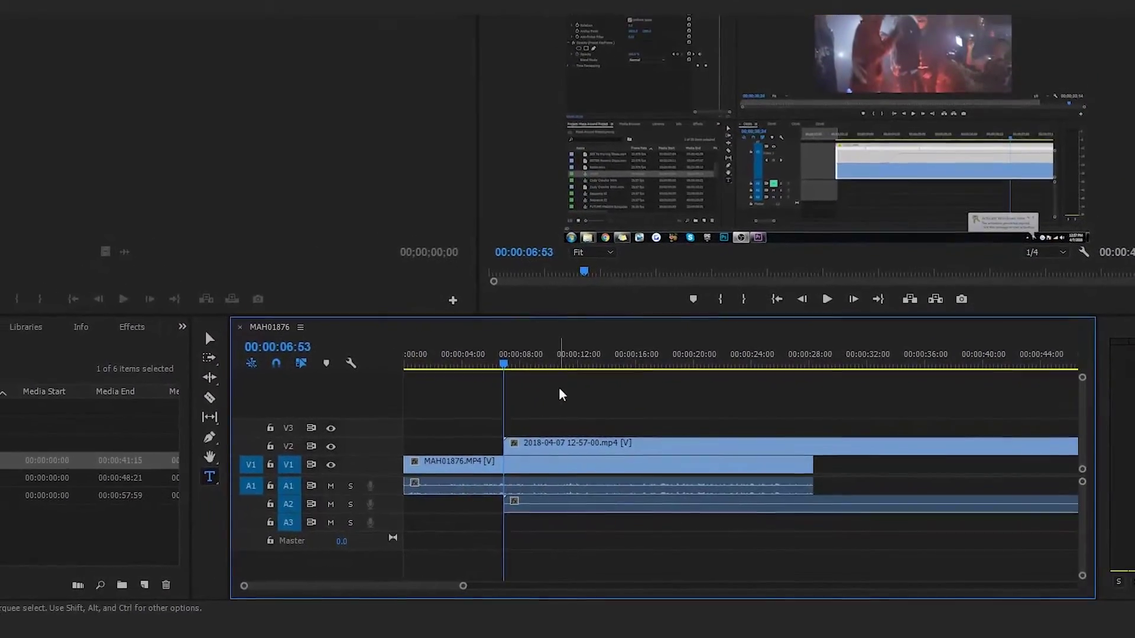
click(539, 467)
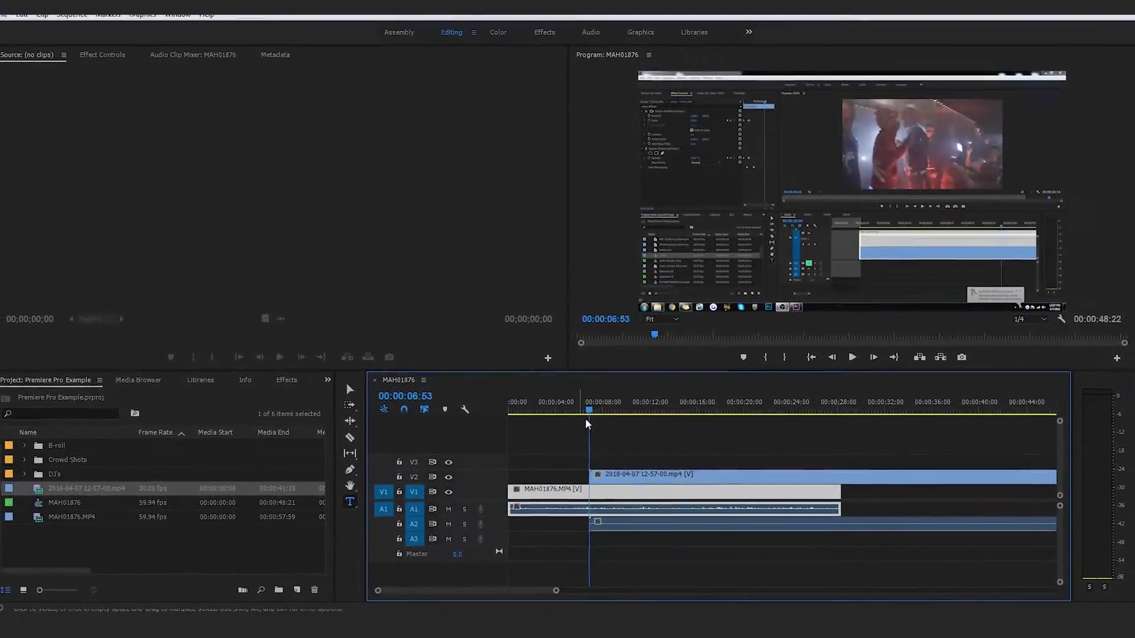
mouse_move(591, 413)
mouse_down()
mouse_move(580, 414)
mouse_move(597, 418)
mouse_up()
click(615, 476)
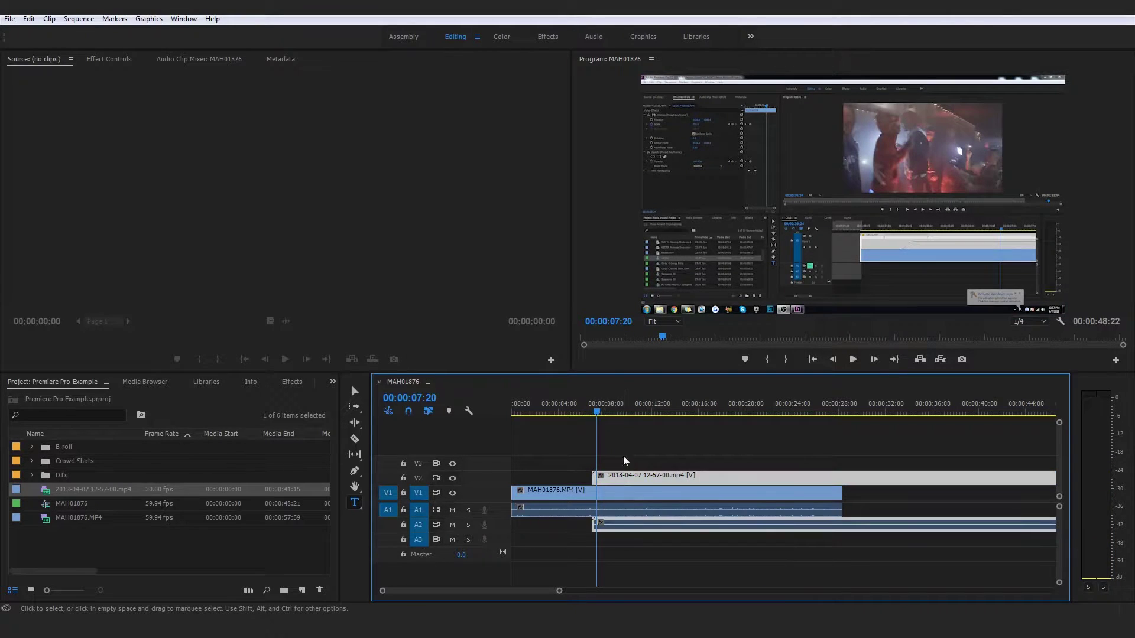
Step: Trim the start of the V2 overlay clip to 00:00:10:50 and move the shortened clip to start at 00:00:07:09
drag(616, 413, 640, 414)
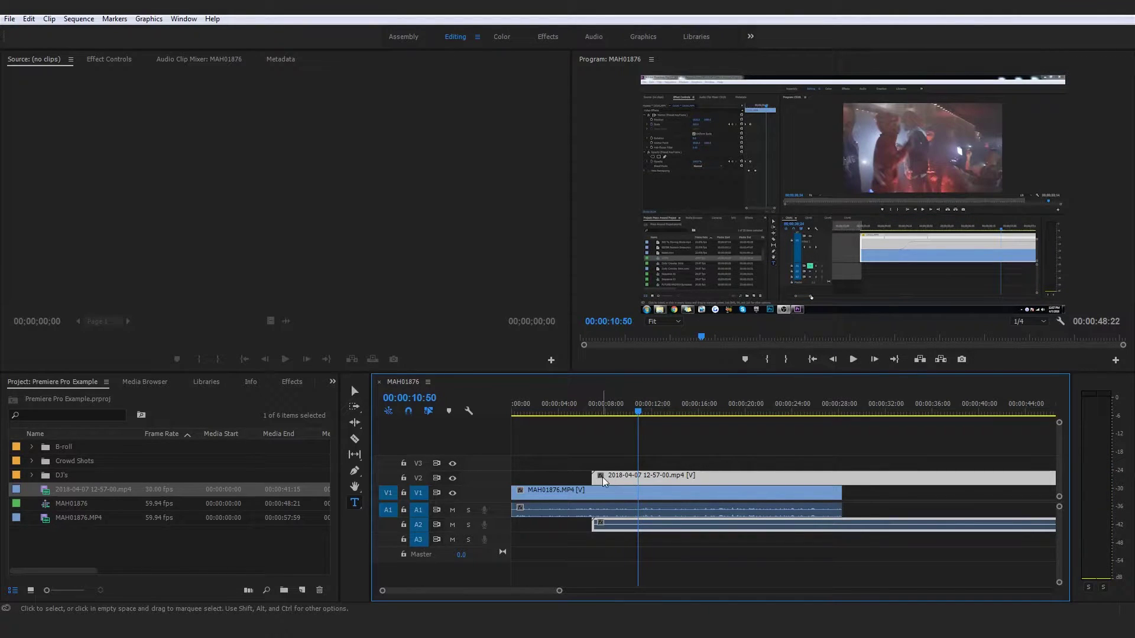
drag(594, 478, 639, 479)
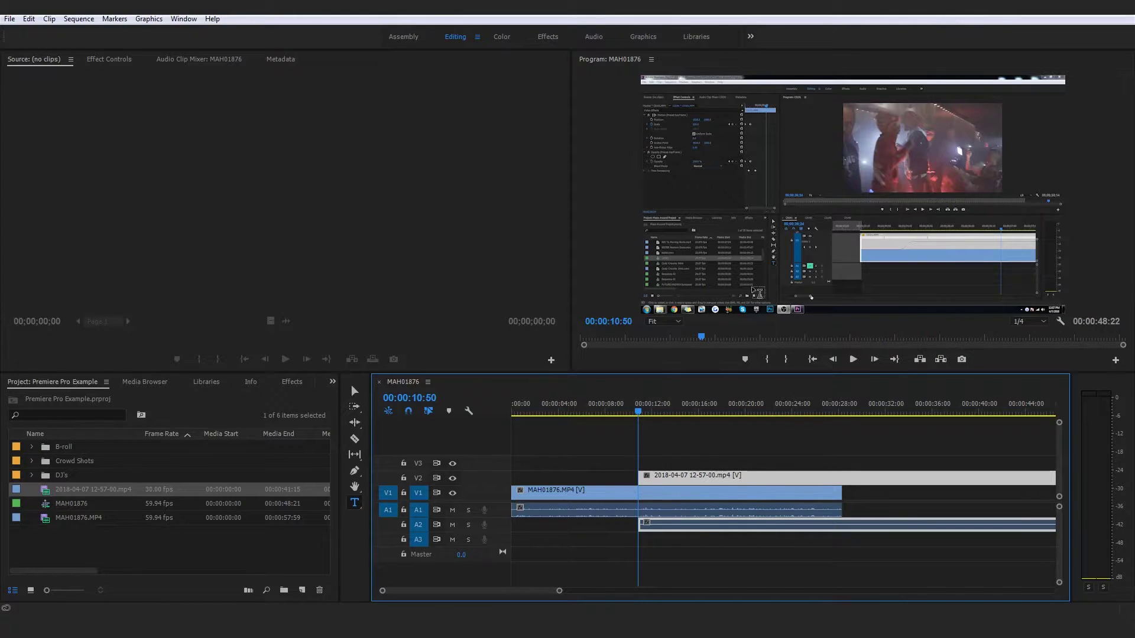
mouse_move(583, 411)
mouse_down()
mouse_move(563, 411)
mouse_move(577, 412)
mouse_up()
key(space)
key(space)
drag(687, 475, 637, 479)
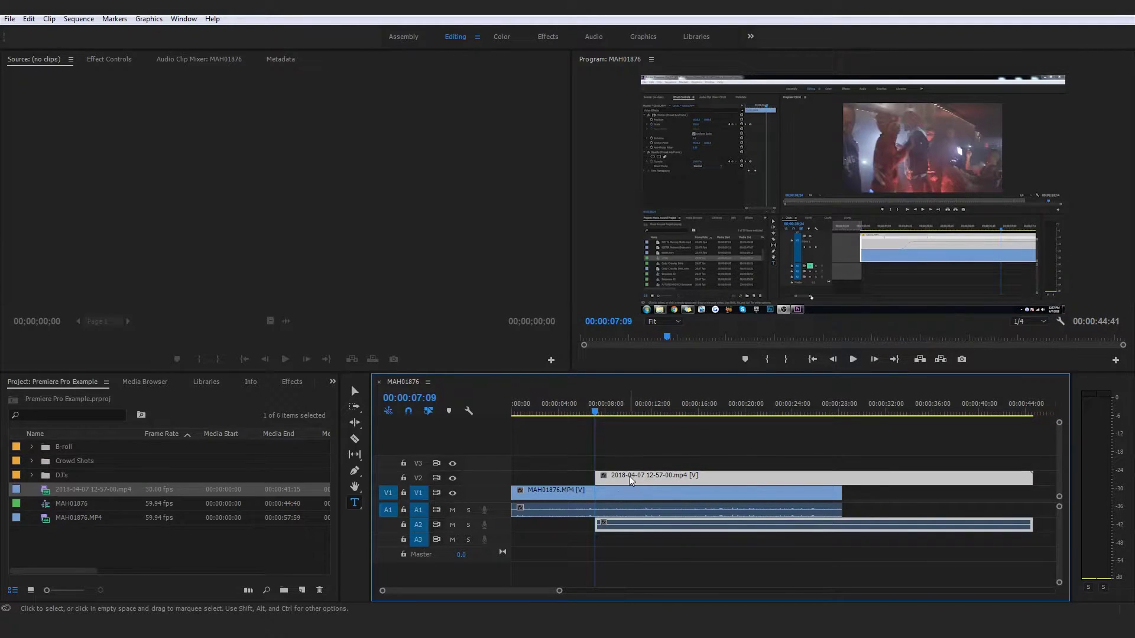
Step: Play the sequence from 00:00:03:17 to find where the overlay should stop, and trim the V2 clip's end to 00:00:08:45
click(584, 408)
mouse_move(570, 414)
mouse_down()
mouse_move(580, 409)
mouse_move(551, 416)
mouse_up()
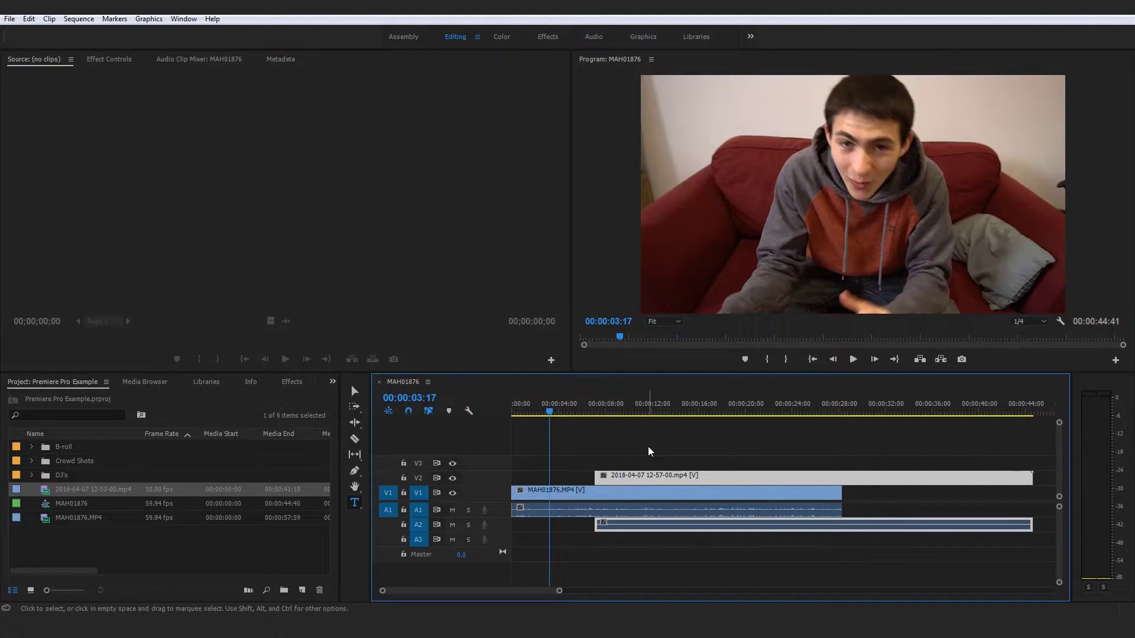
key(space)
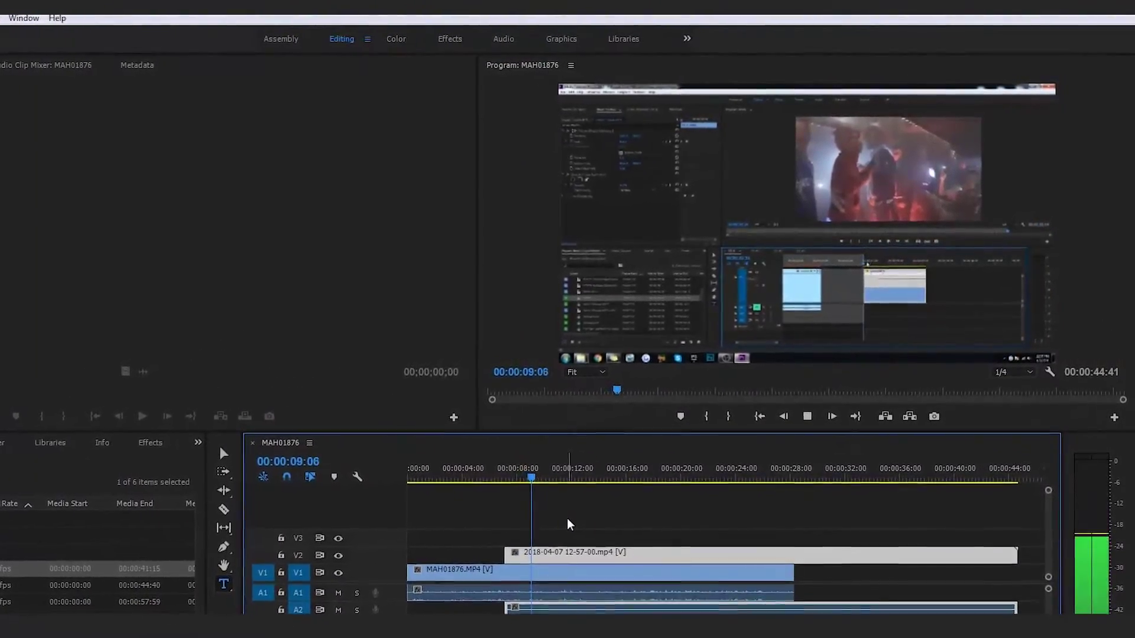
key(space)
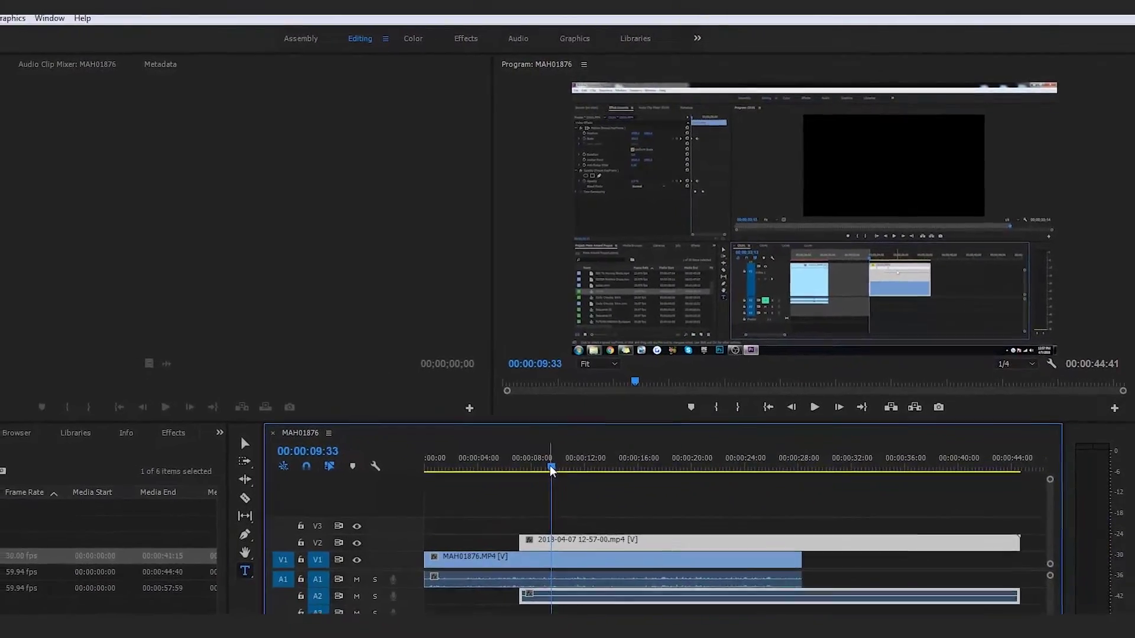
click(516, 481)
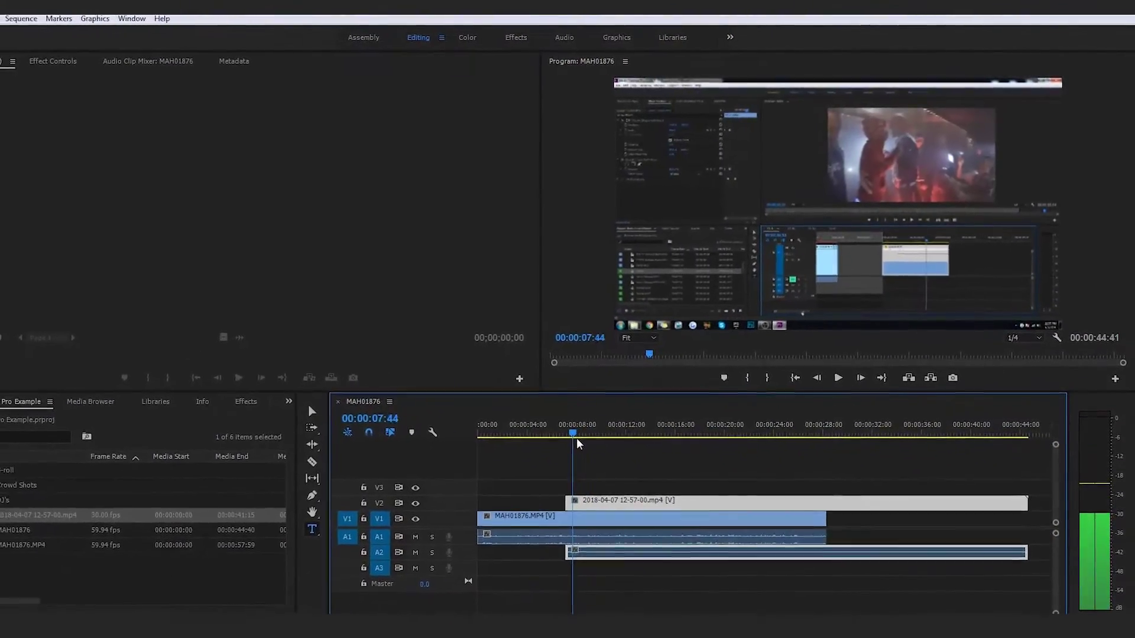
drag(576, 438, 586, 437)
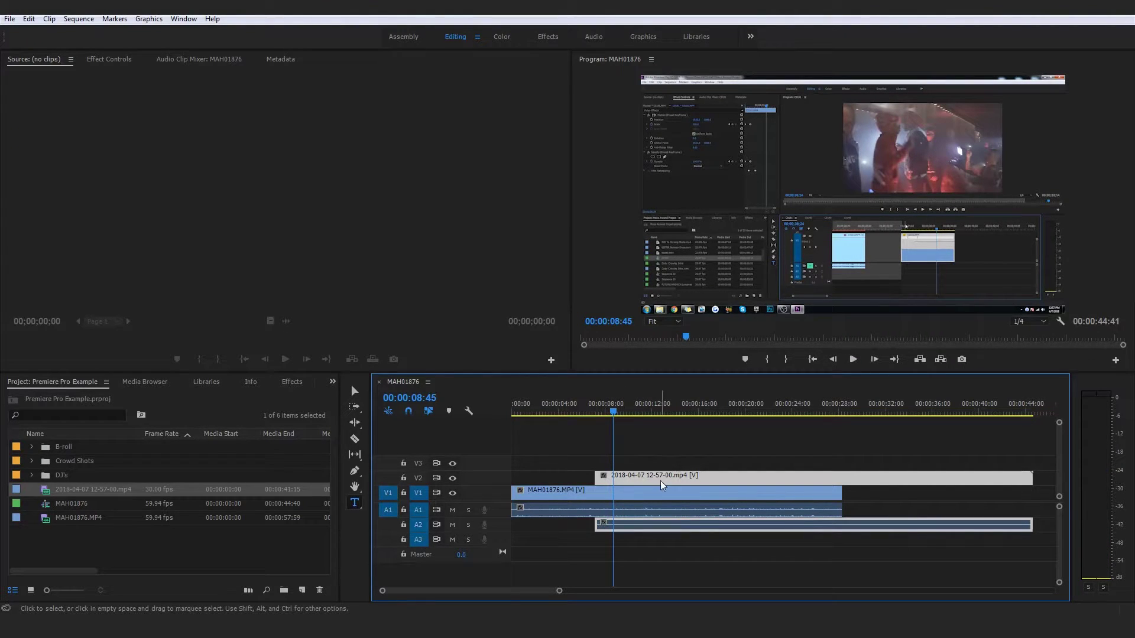
drag(560, 593, 600, 591)
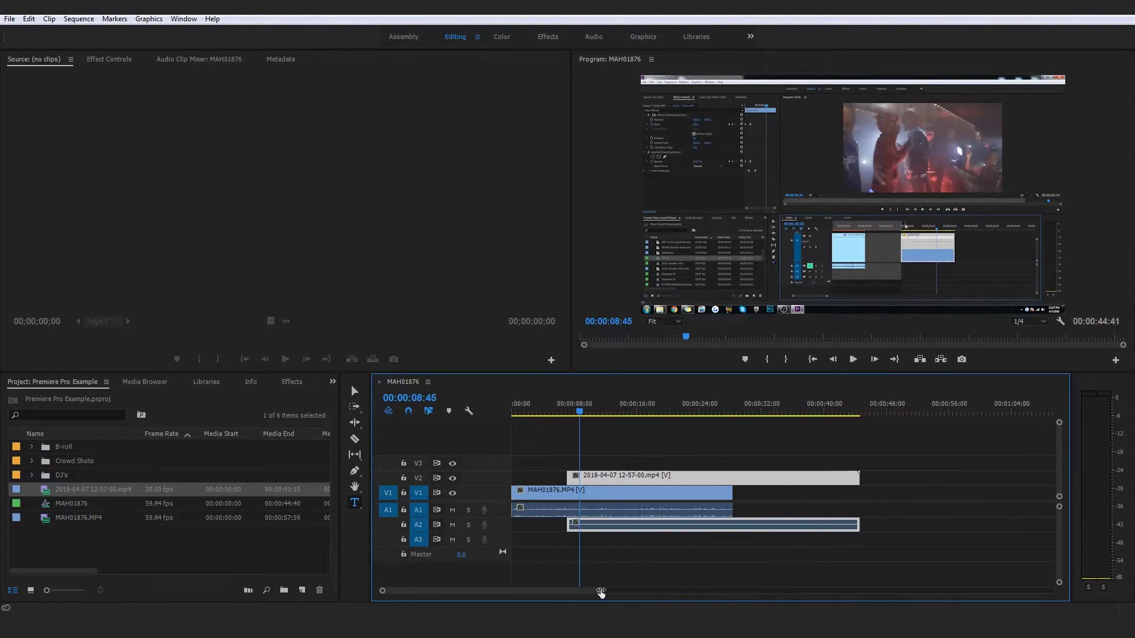
drag(854, 477, 578, 484)
drag(576, 408, 583, 413)
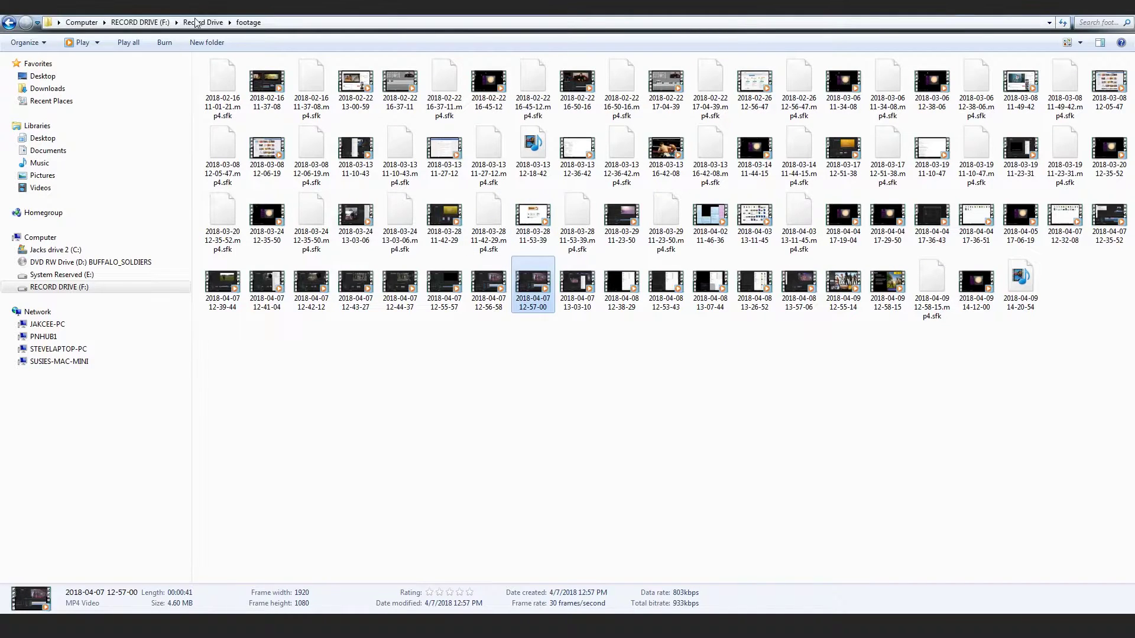
Step: Import T.R.A. Bad Boy.mp4 from Windows Explorer and place it on track V2 directly after the shortened overlay, at 00:00:08:45
click(203, 22)
click(142, 22)
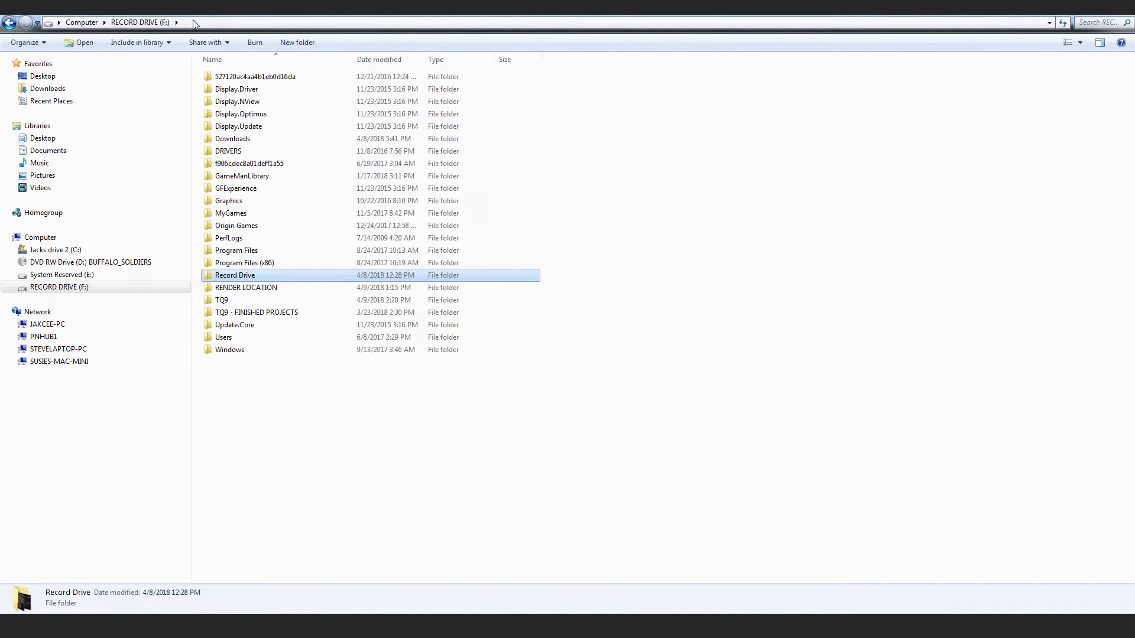
click(3, 24)
drag(737, 178, 263, 548)
drag(119, 490, 585, 473)
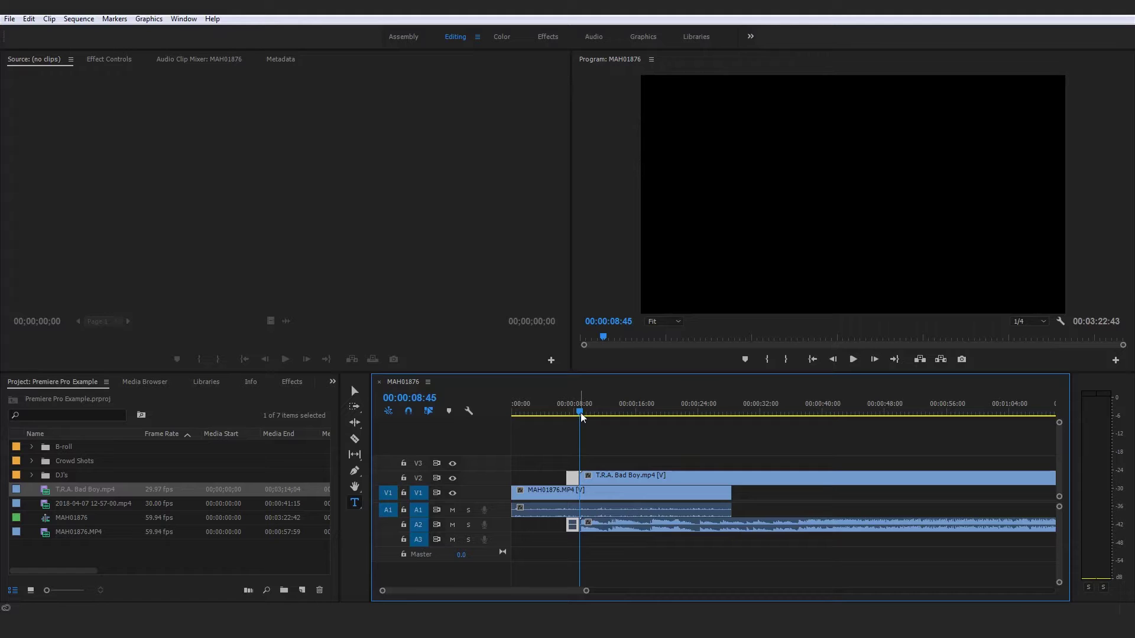
Step: Find the first frame of the "Directed by" title at 00:00:35:51 and trim the start of the T.R.A. Bad Boy.mp4 clip to it
drag(581, 414, 792, 432)
click(842, 305)
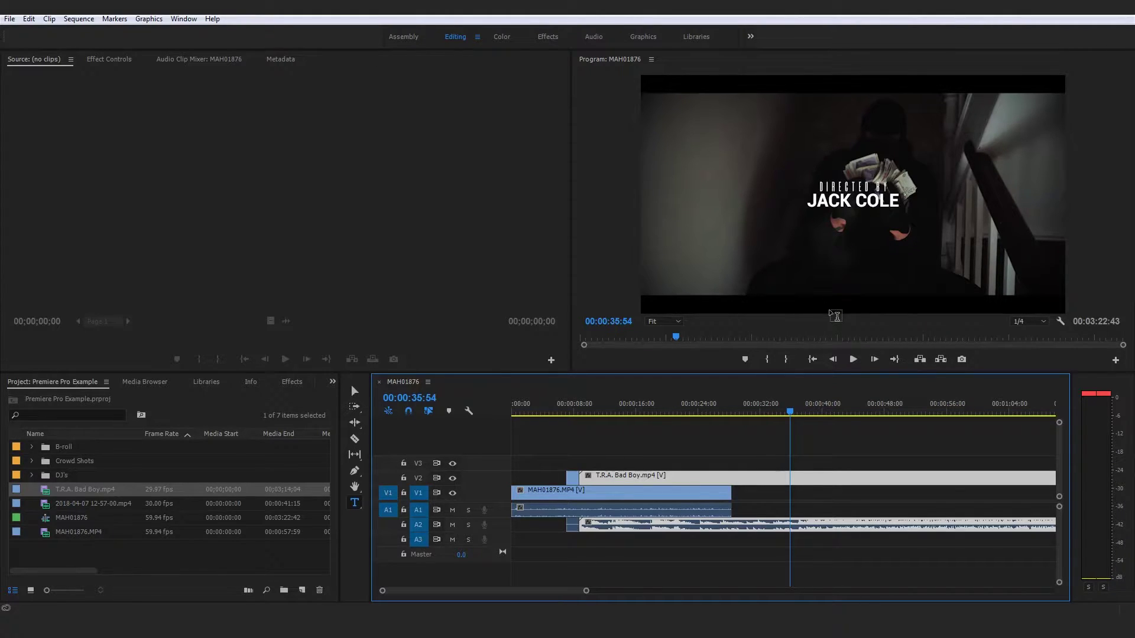
click(786, 414)
drag(787, 415, 791, 421)
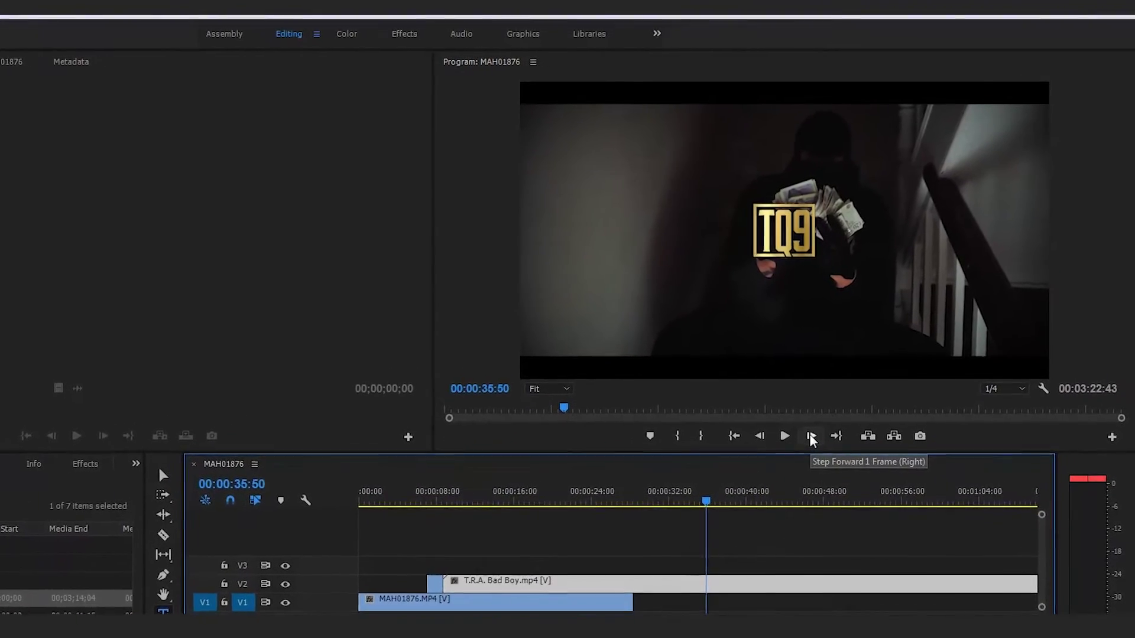
click(800, 451)
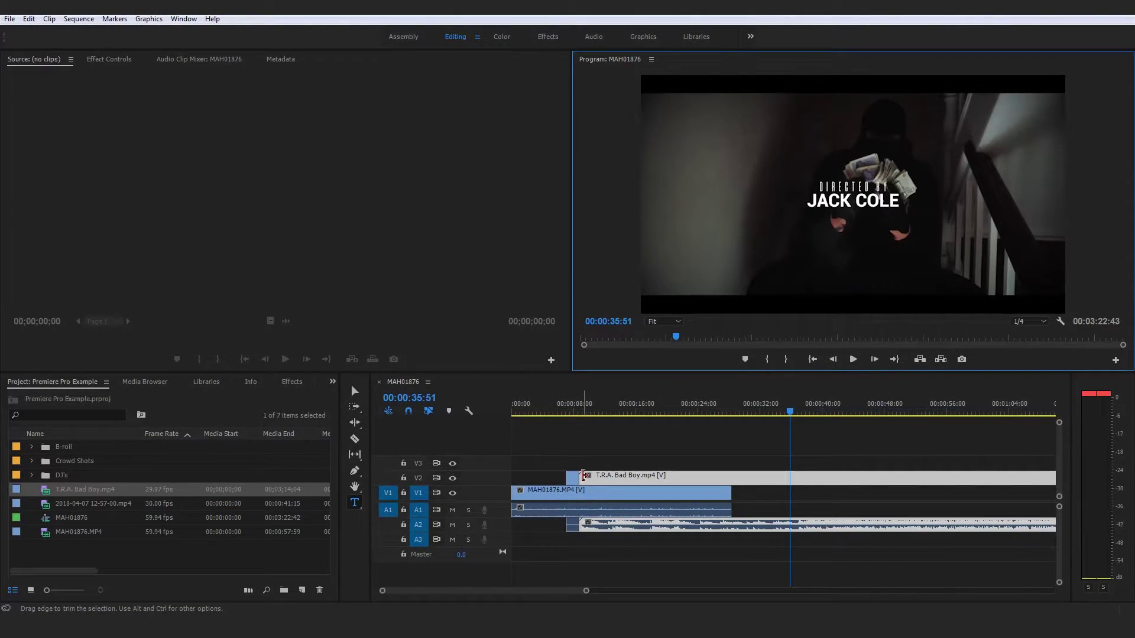
drag(584, 475, 790, 476)
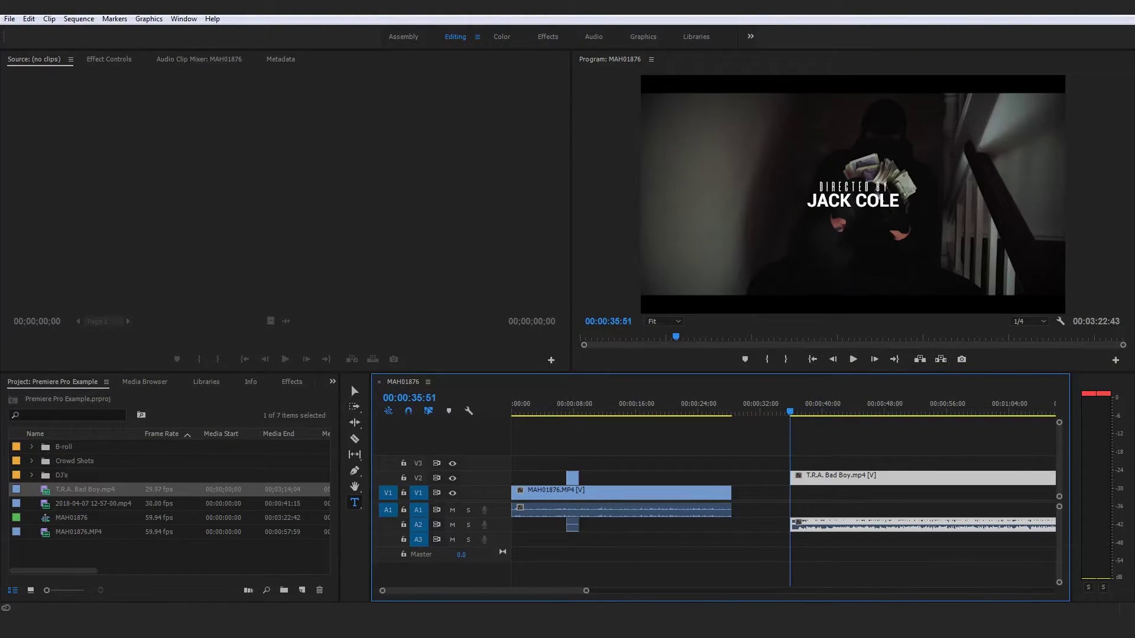
Step: Find the frame where the "Directed by" title dissolves, 00:00:38:08, and trim the end of the T.R.A. Bad Boy.mp4 clip to it
drag(586, 591, 617, 590)
drag(723, 409, 737, 411)
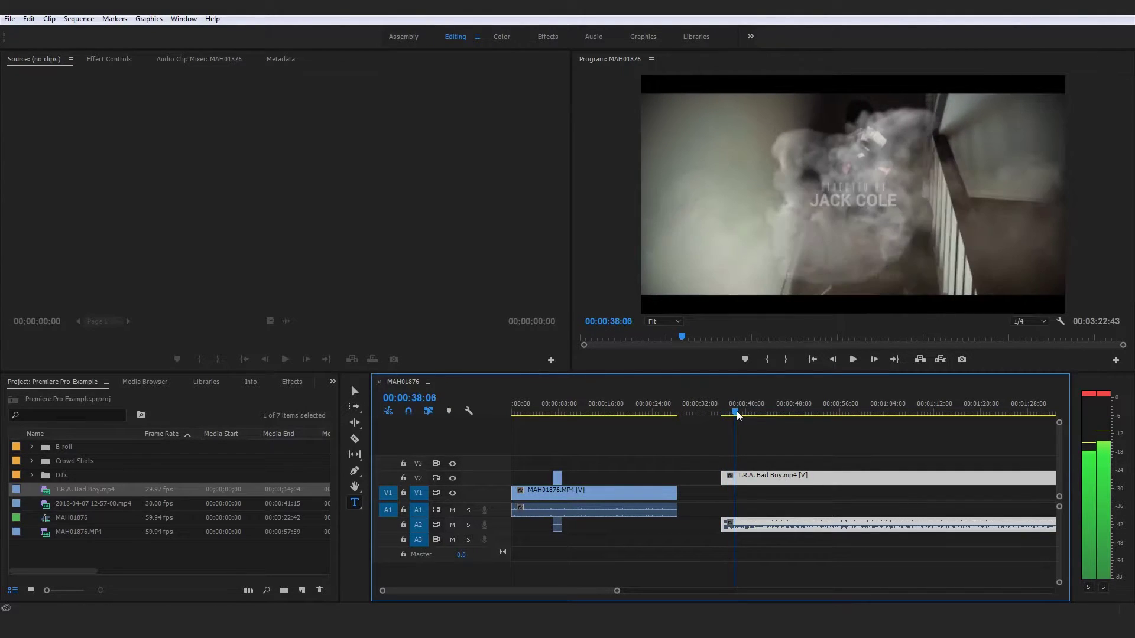
click(839, 361)
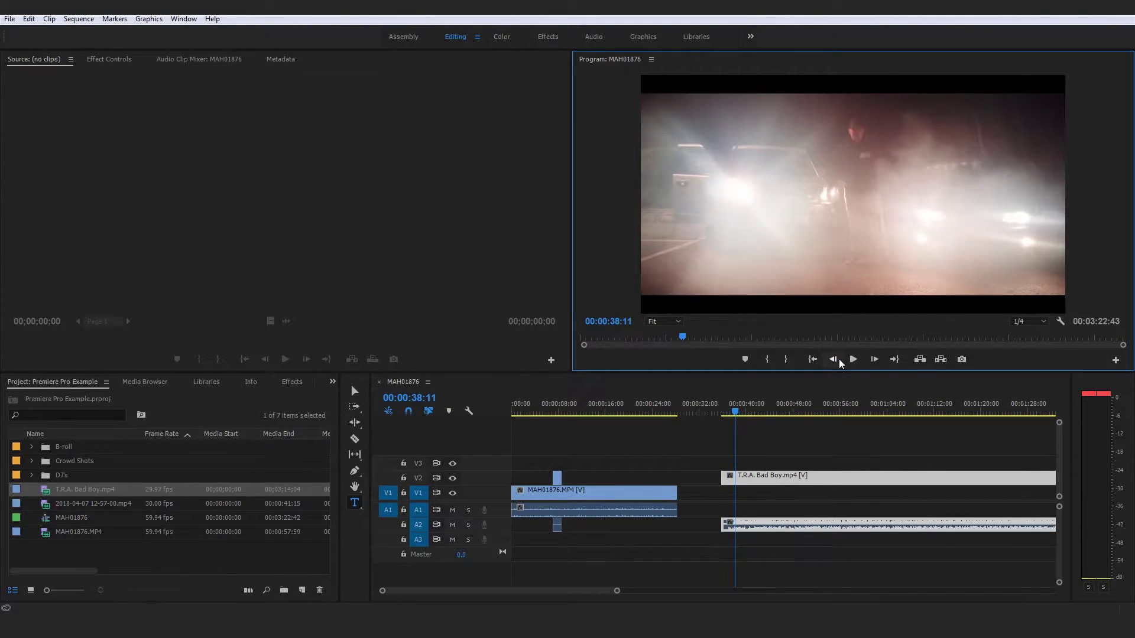
click(833, 360)
click(833, 362)
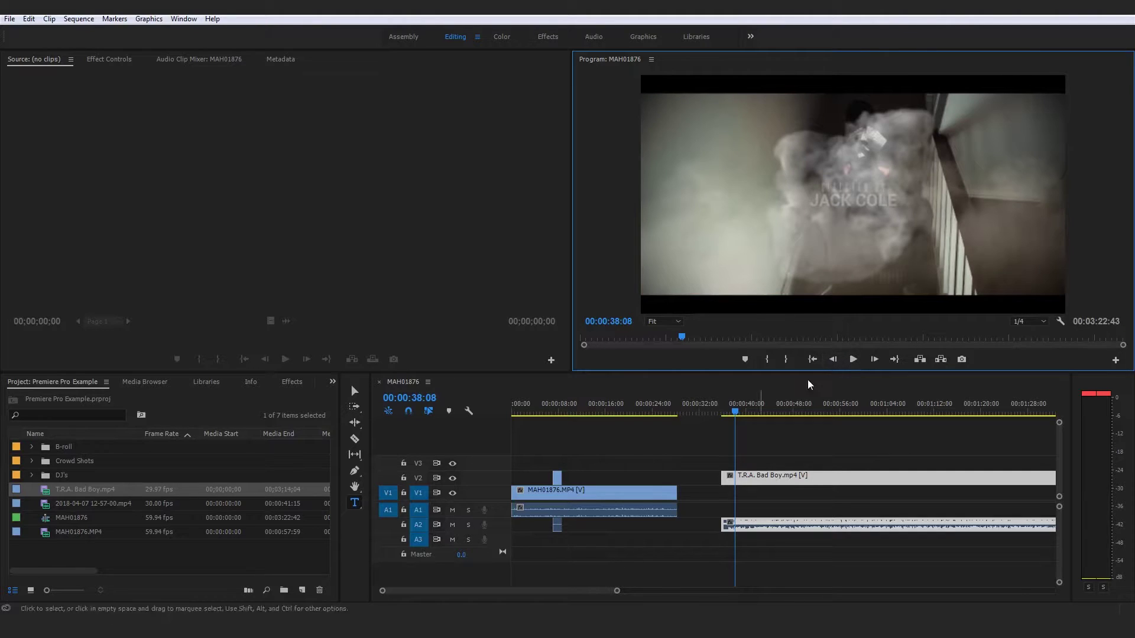
drag(617, 591, 1083, 547)
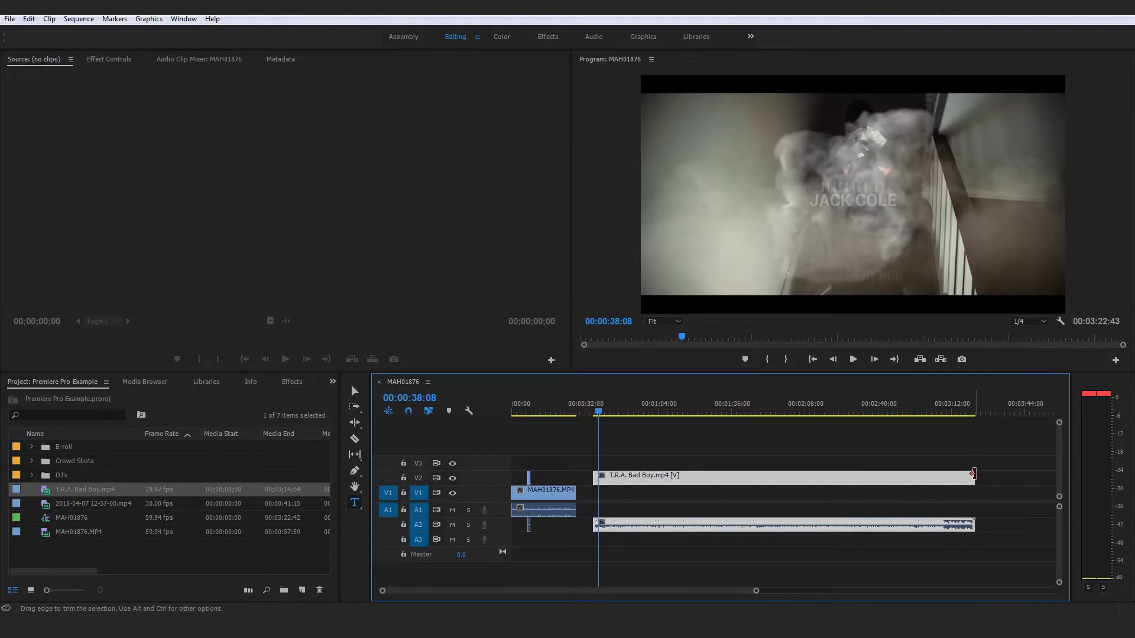
drag(972, 473, 596, 473)
Step: Move the shortened T.R.A. Bad Boy.mp4 clip on V2 back so it directly follows the first overlay clip
click(594, 404)
drag(756, 592, 584, 591)
drag(799, 478, 588, 479)
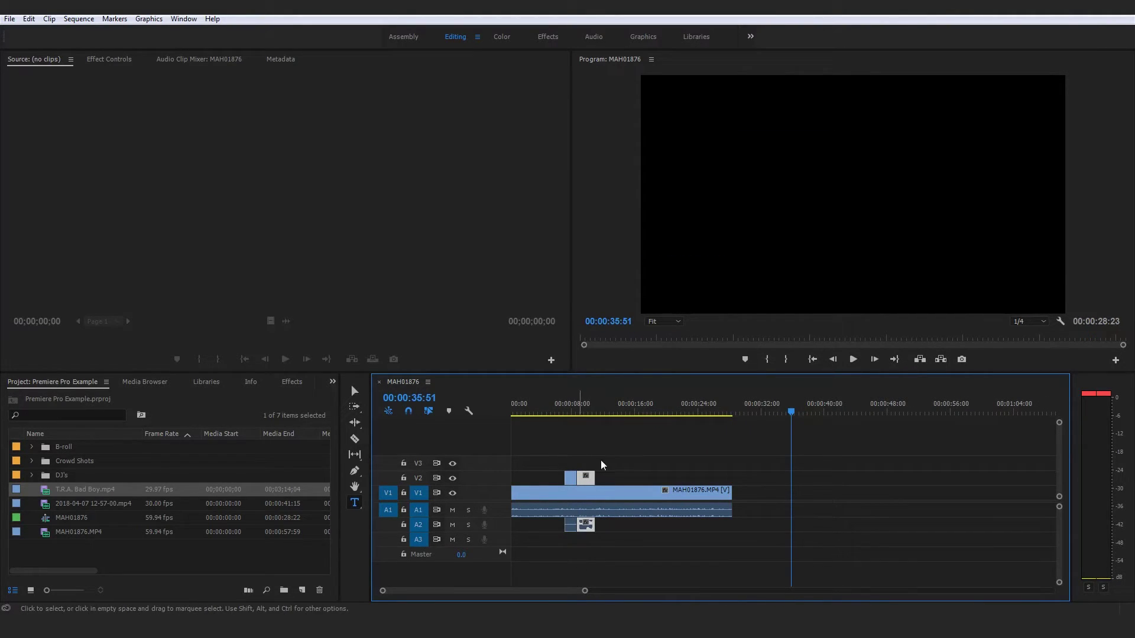
Step: Play the sequence from 00:00:07:09 through the two V2 overlays to check their timing and sound
click(558, 406)
key(space)
click(646, 448)
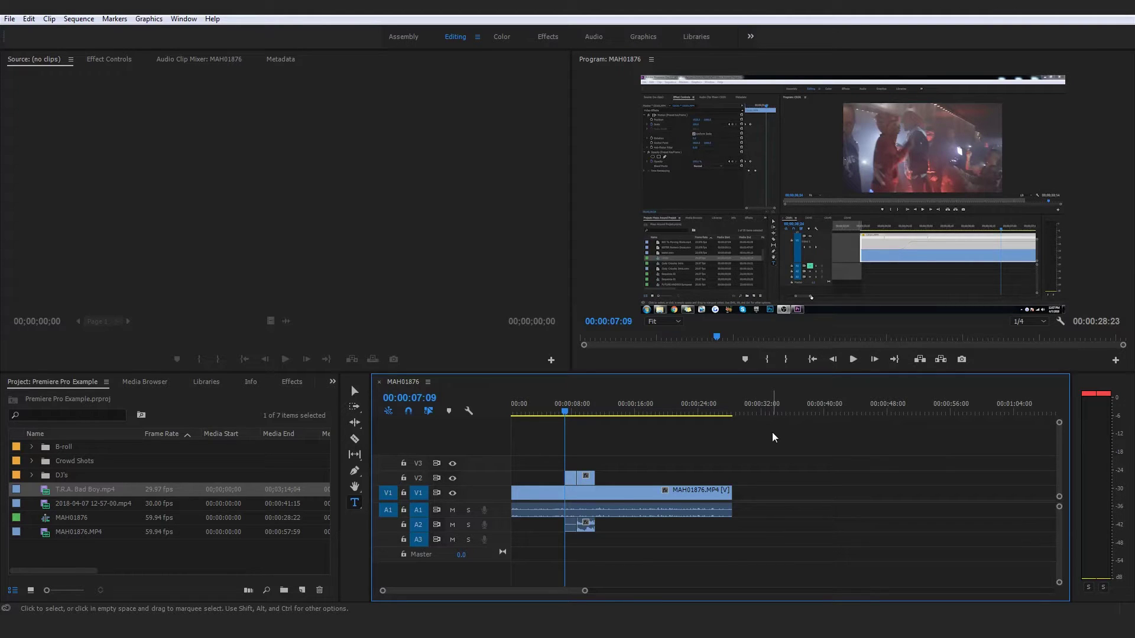
key(space)
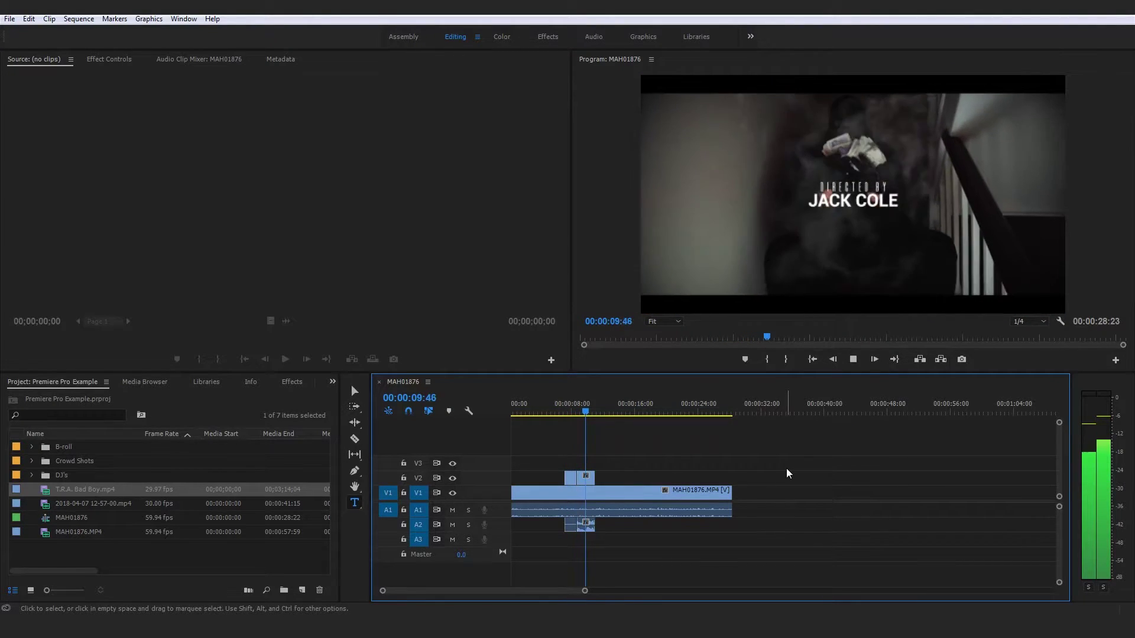
key(space)
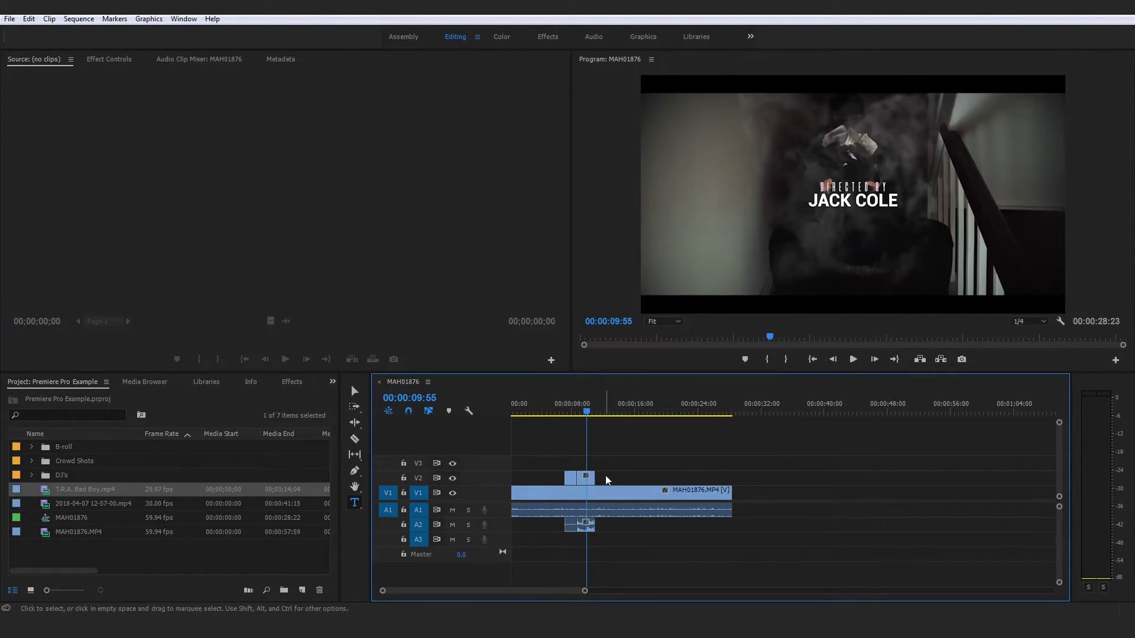
Step: Mute audio track A2 and play the overlay section from 00:00:05:43 to check the sound
click(452, 524)
click(555, 409)
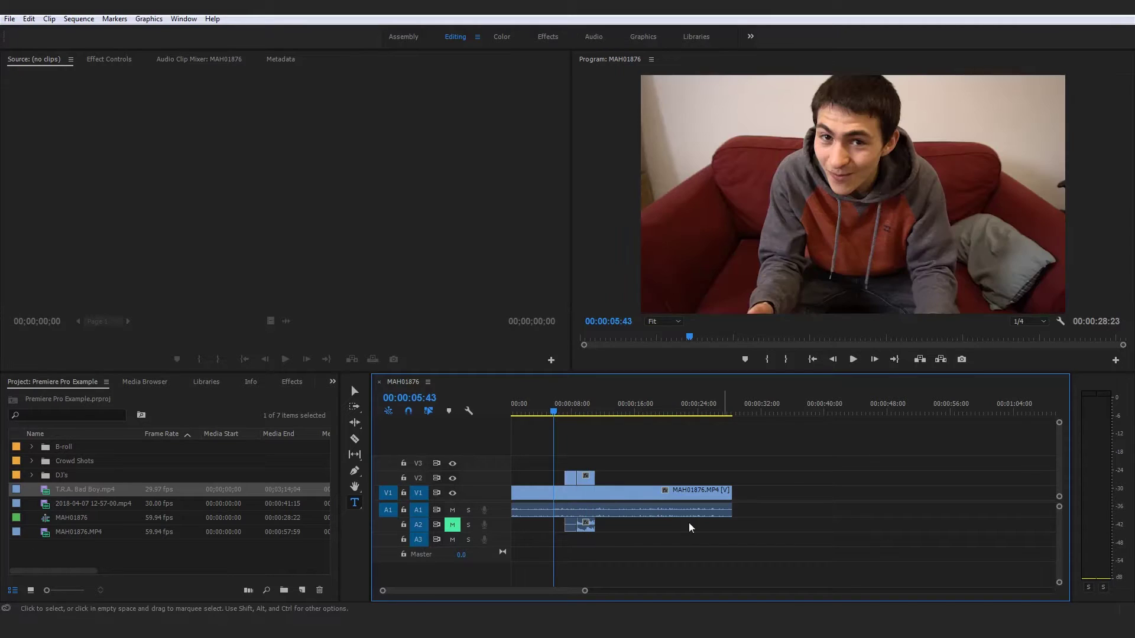
key(space)
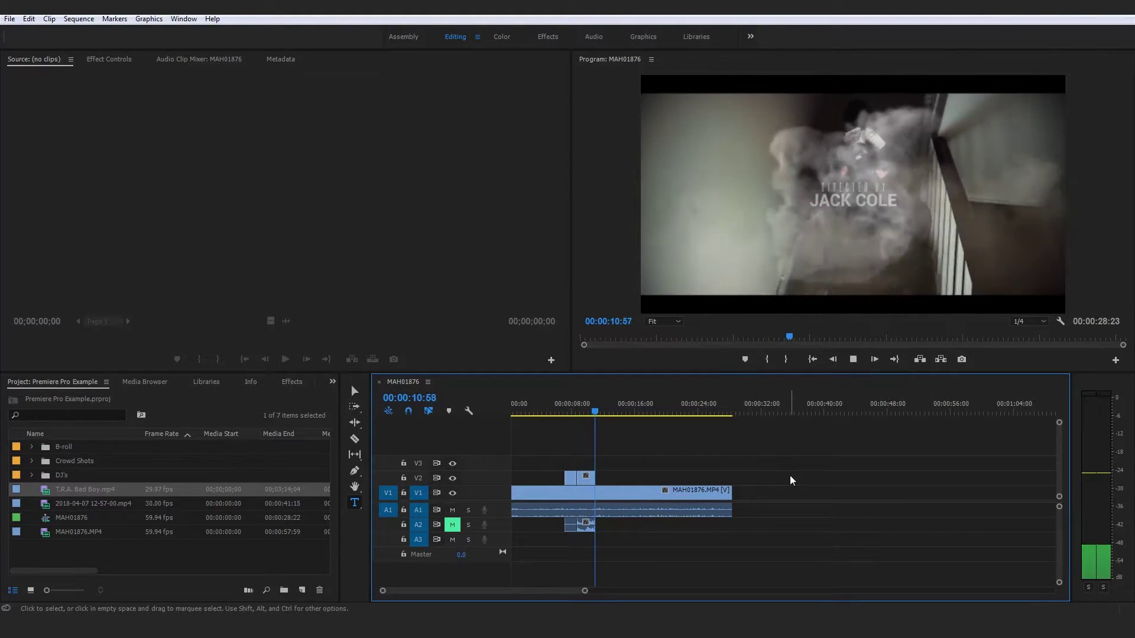
key(space)
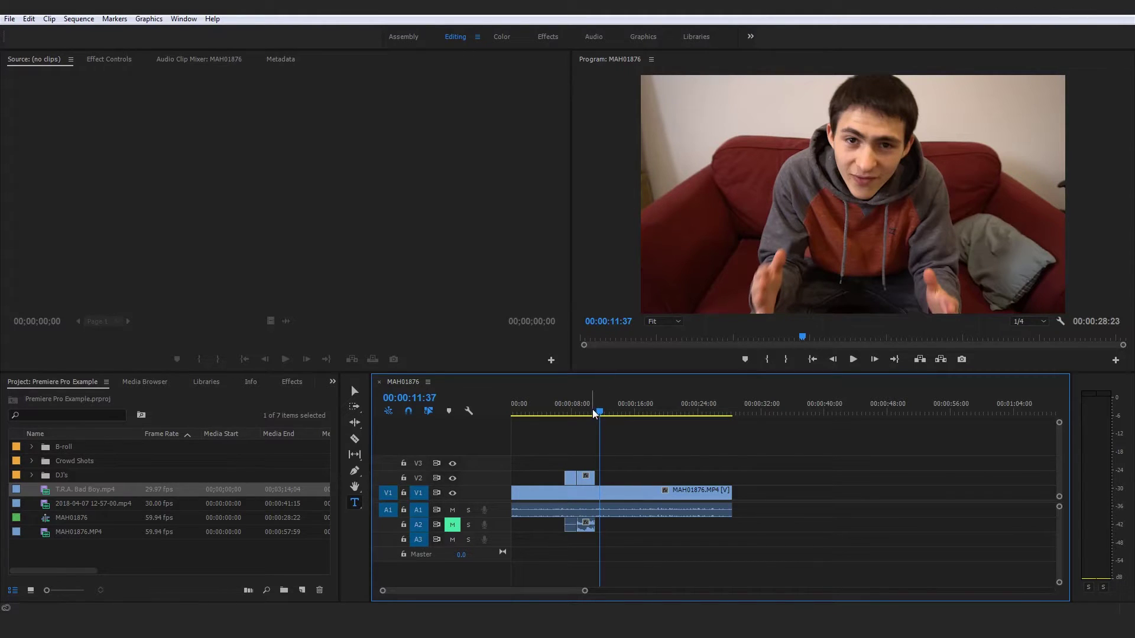
click(588, 412)
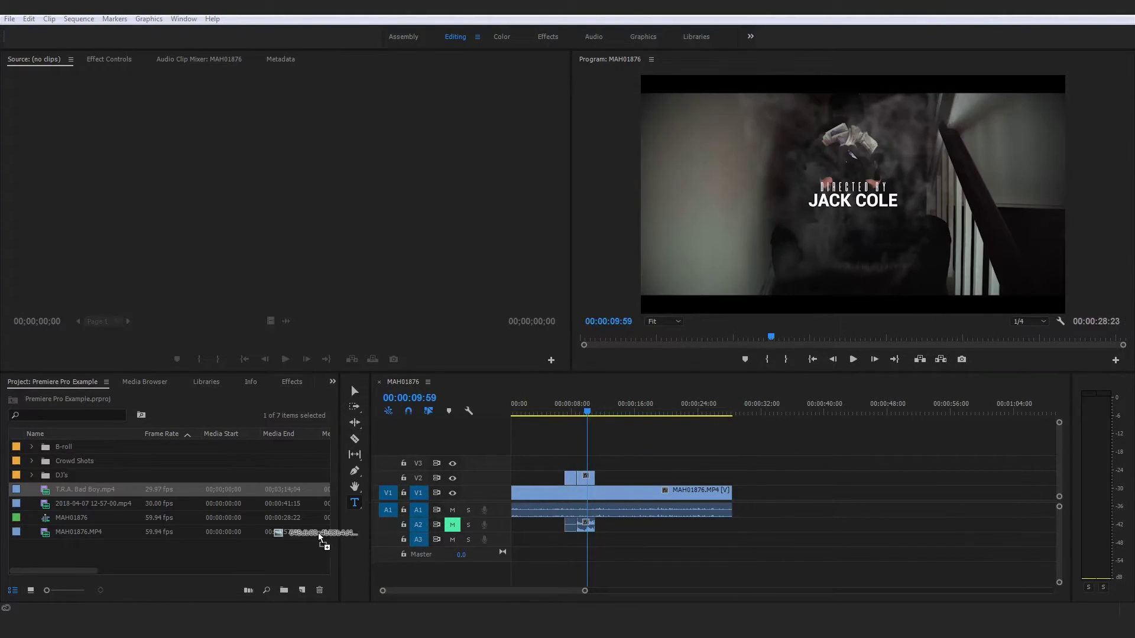
Step: Import the channel screenshot 648db00e4b63b4d4d2b2f8b5a3de31fe.jpg and place it on track V2 directly after the T.R.A. Bad Boy.mp4 clip
drag(318, 536, 232, 551)
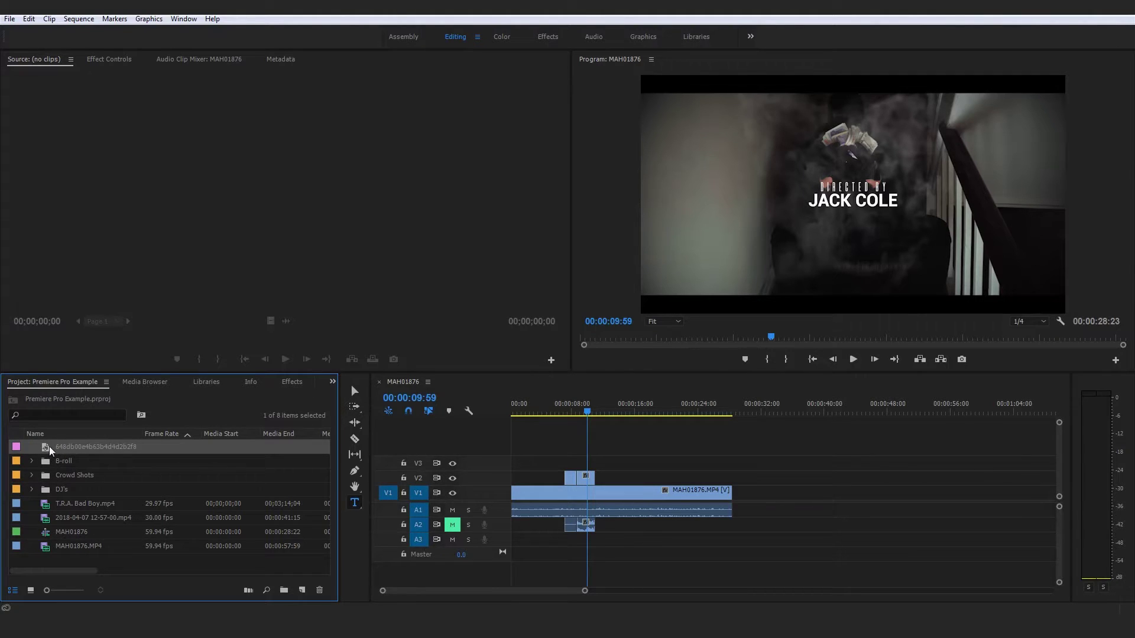
drag(267, 448, 607, 486)
drag(598, 412, 600, 412)
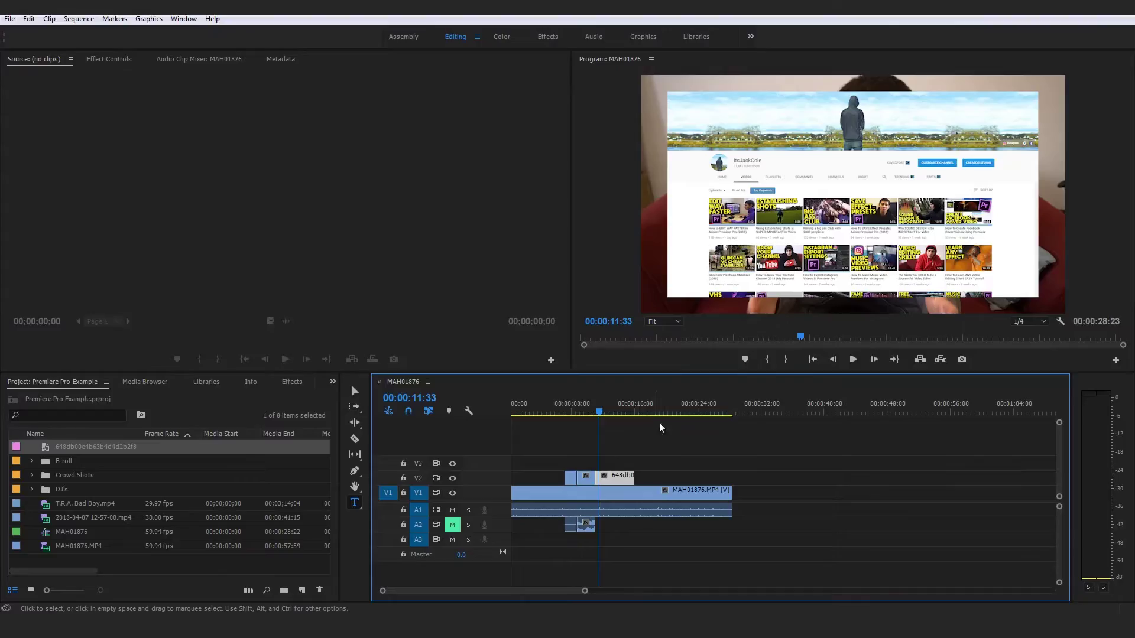
Step: Apply Set to Frame Size to the channel screenshot clip and set its Scale to 120
right_click(620, 477)
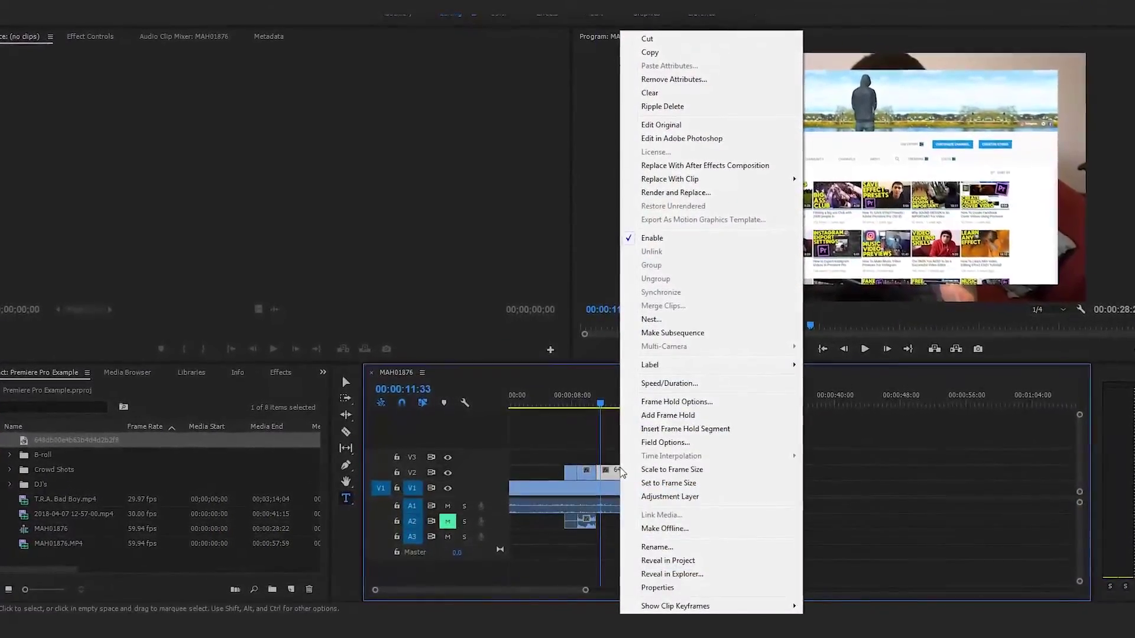
click(672, 479)
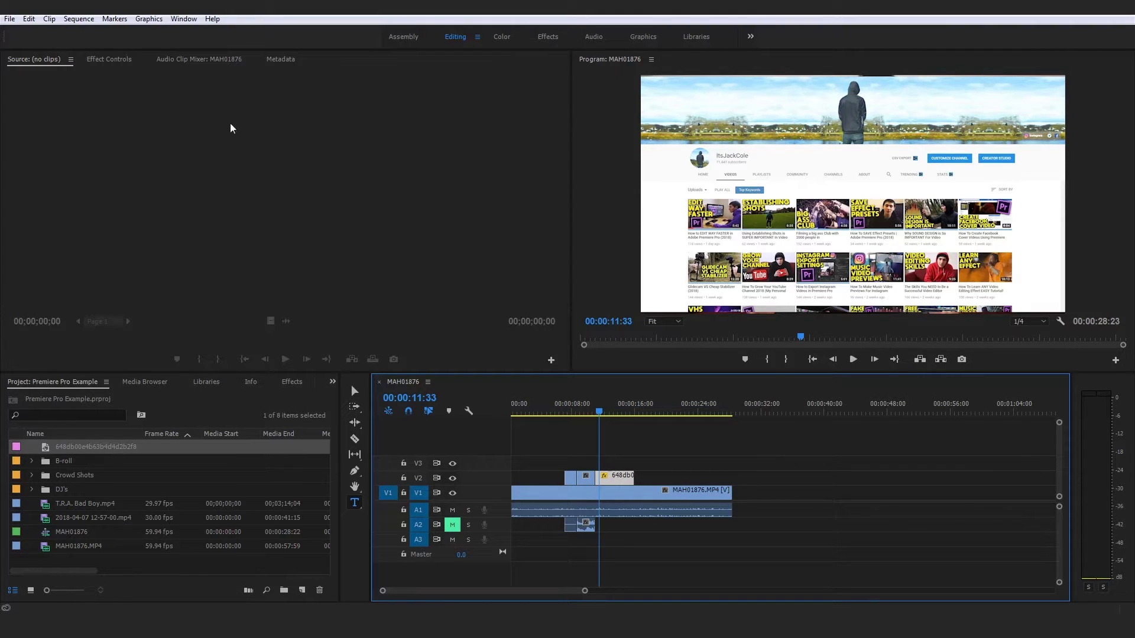
click(111, 58)
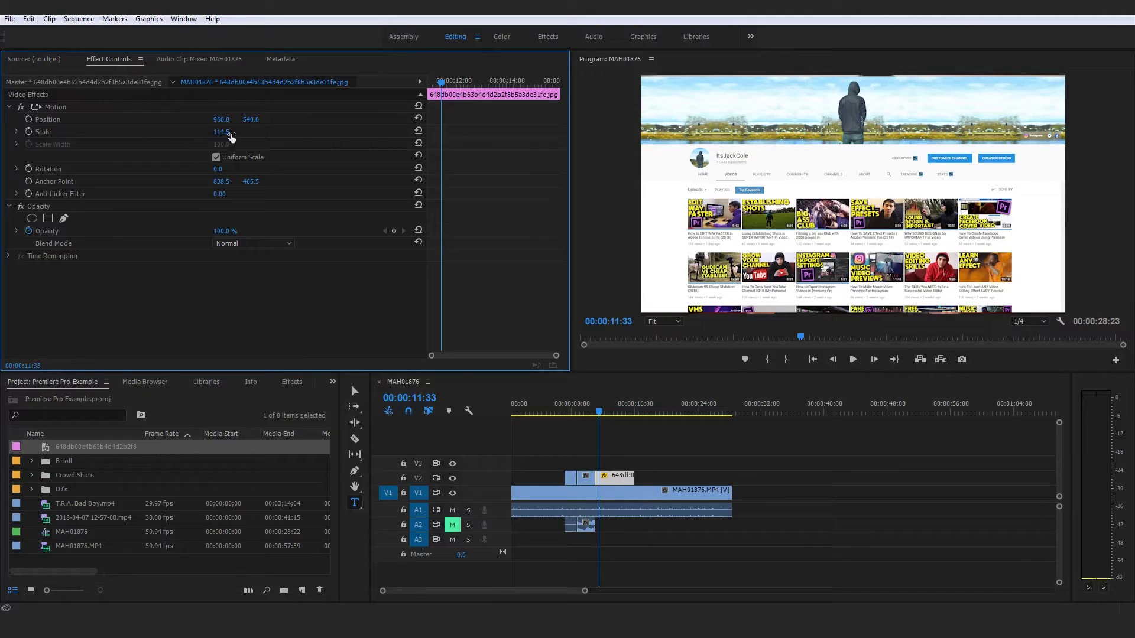
text(120)
key(Return)
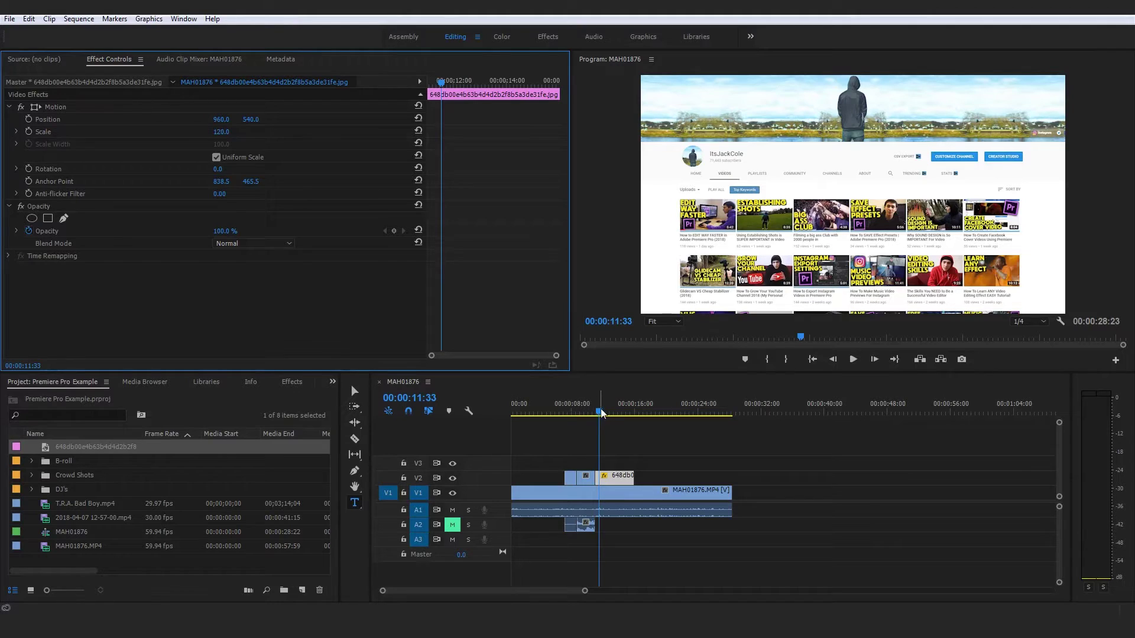
Step: Play from 00:00:11:02 to find where the channel screenshot should stop, and trim its end to 00:00:14:11
click(596, 411)
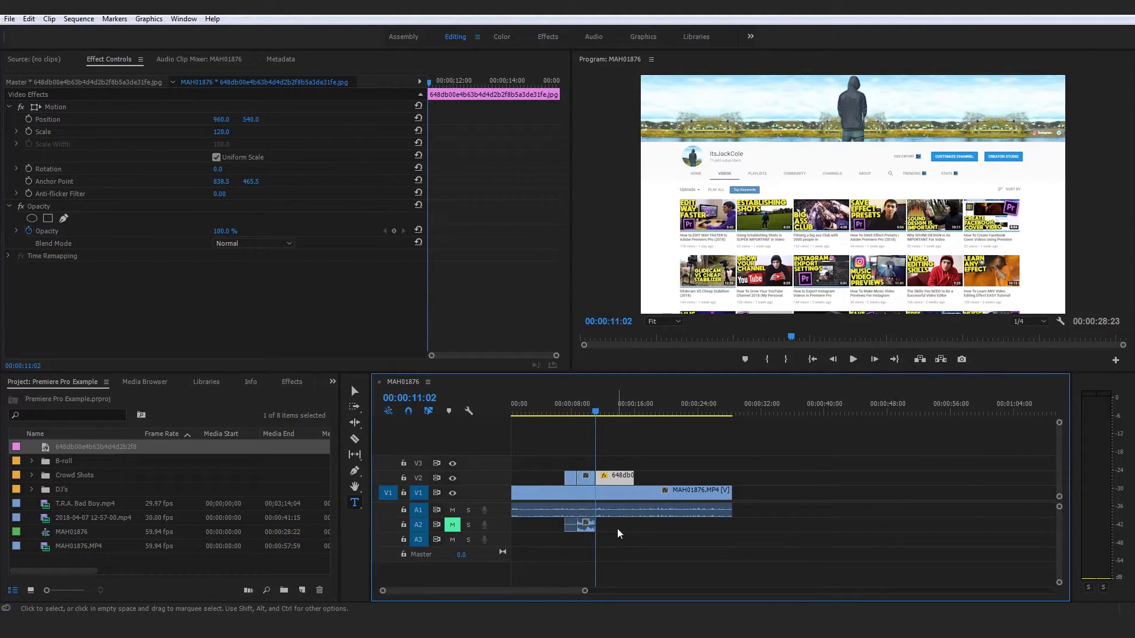
click(777, 523)
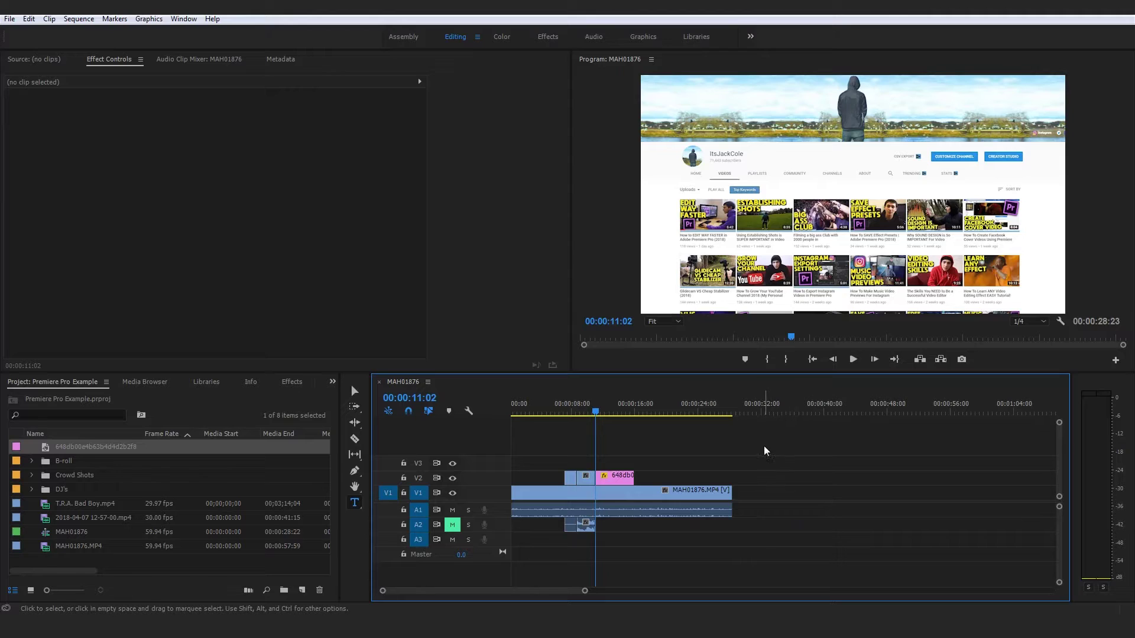
key(space)
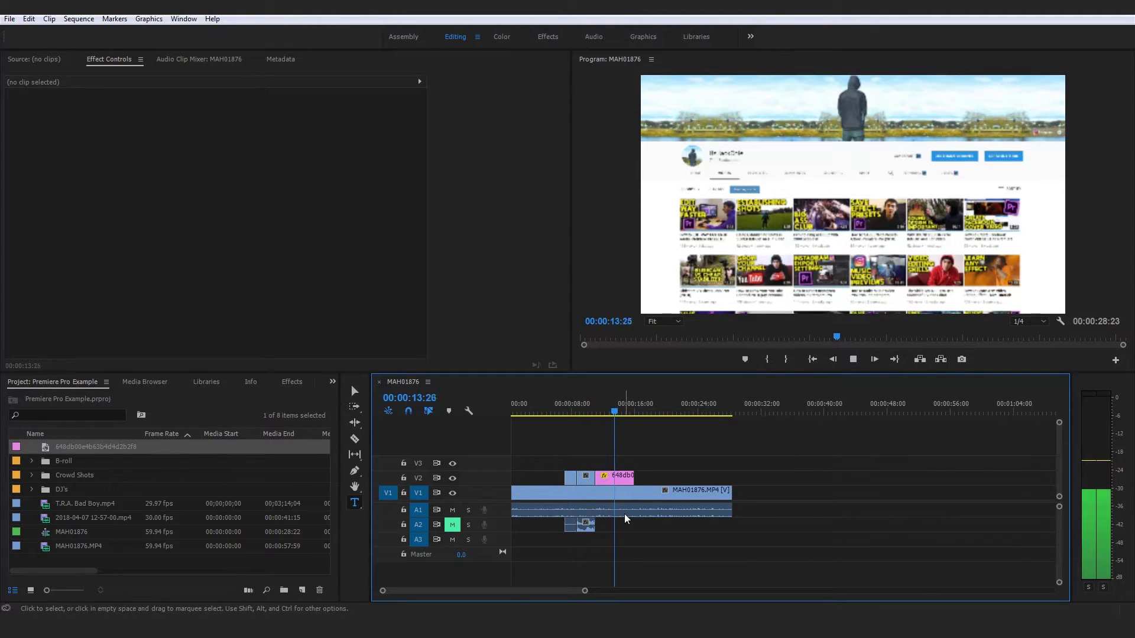
key(space)
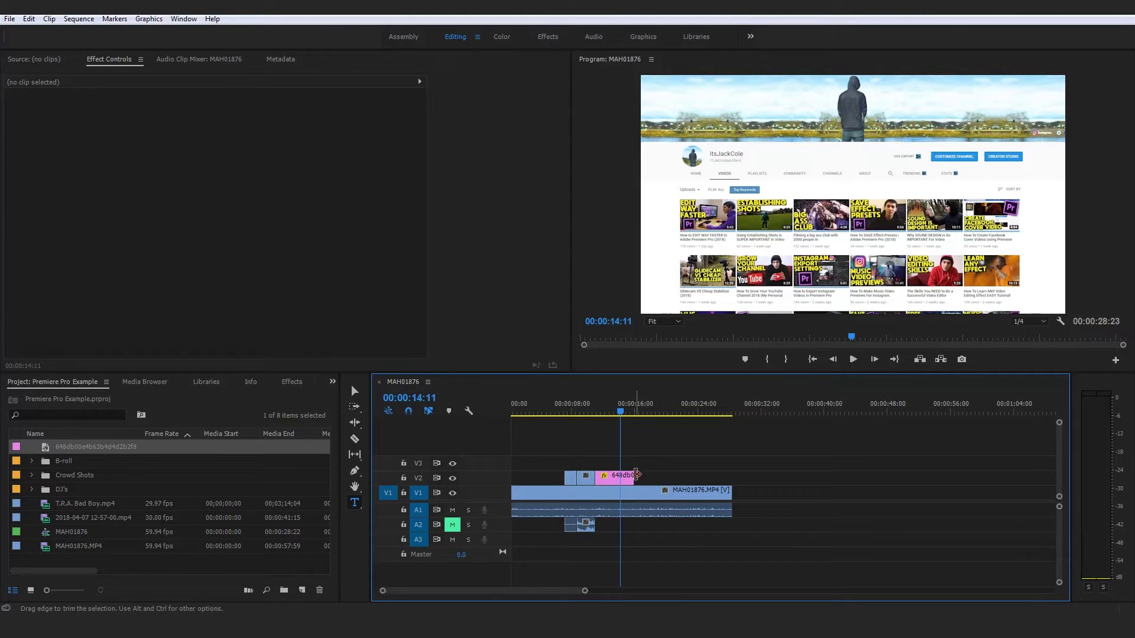
drag(633, 475, 618, 475)
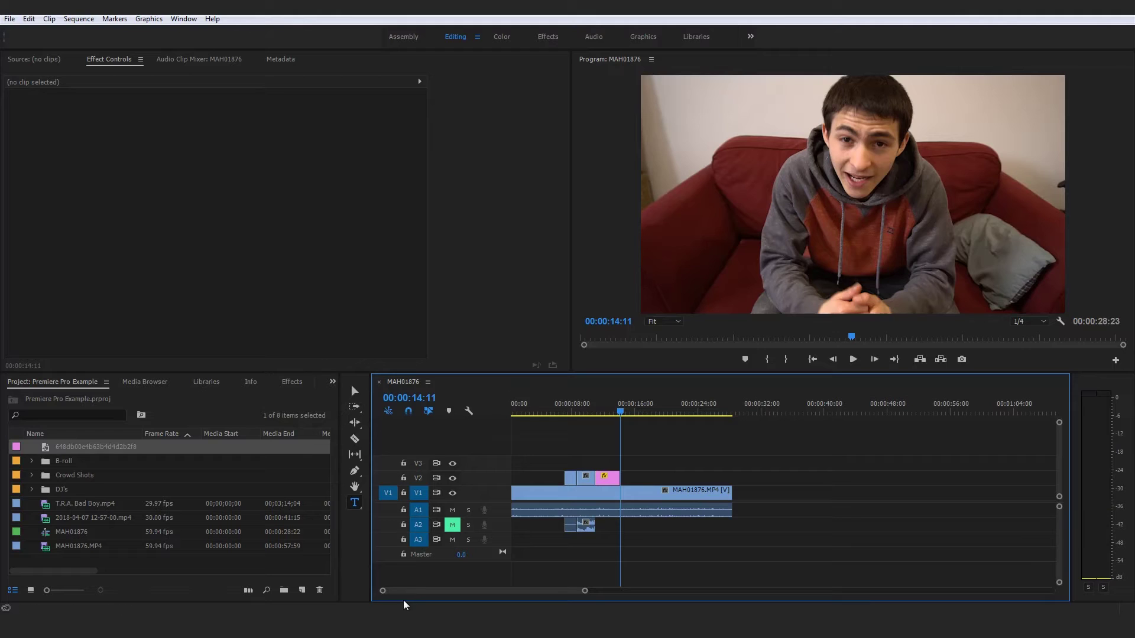
Step: Play the edited sequence from the beginning to 00:00:16:05 to review all the overlays
drag(382, 593, 364, 589)
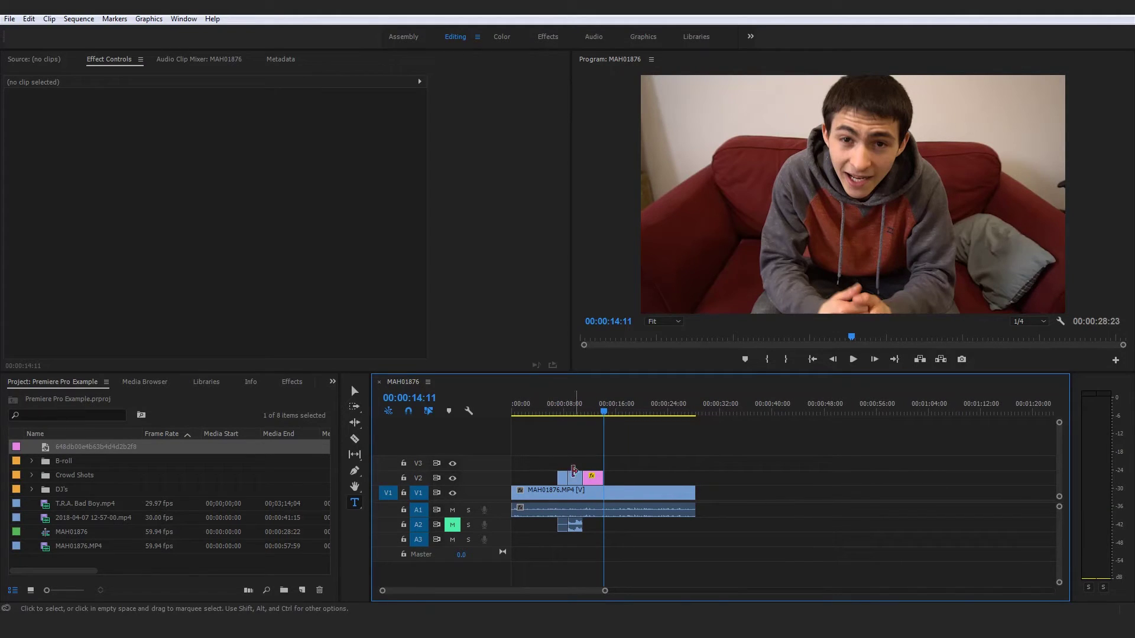
drag(547, 404, 508, 419)
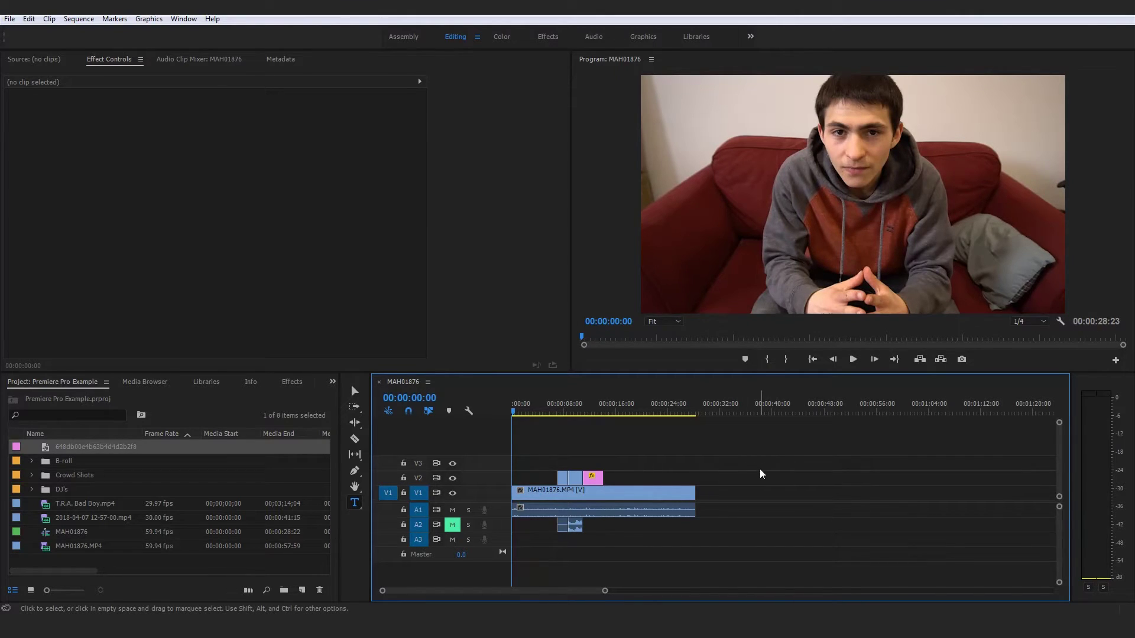
key(space)
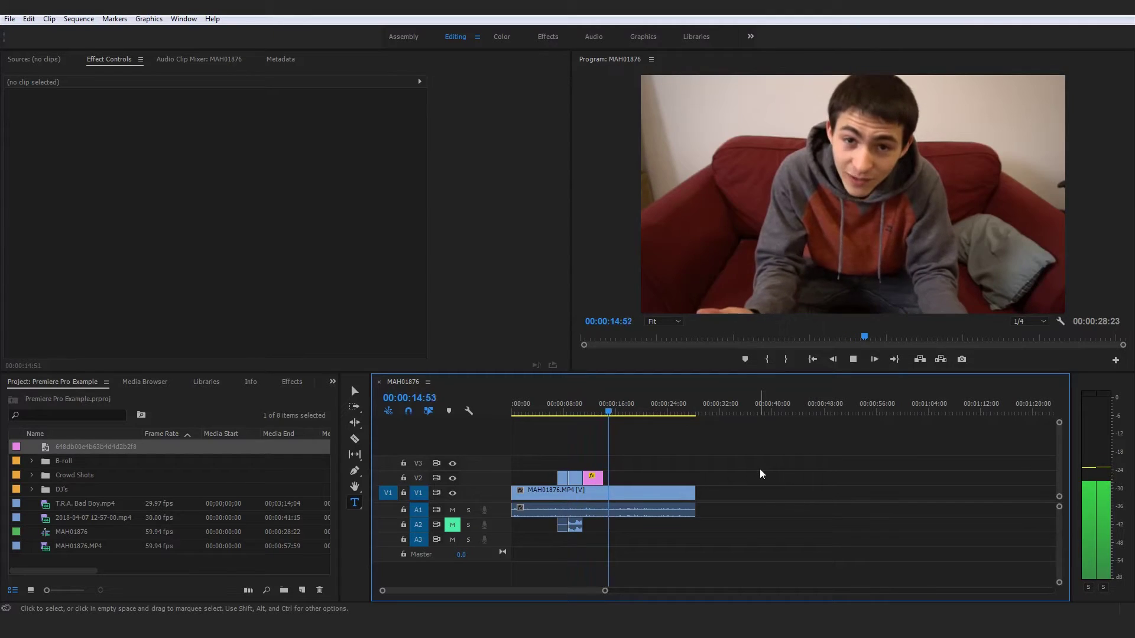
key(space)
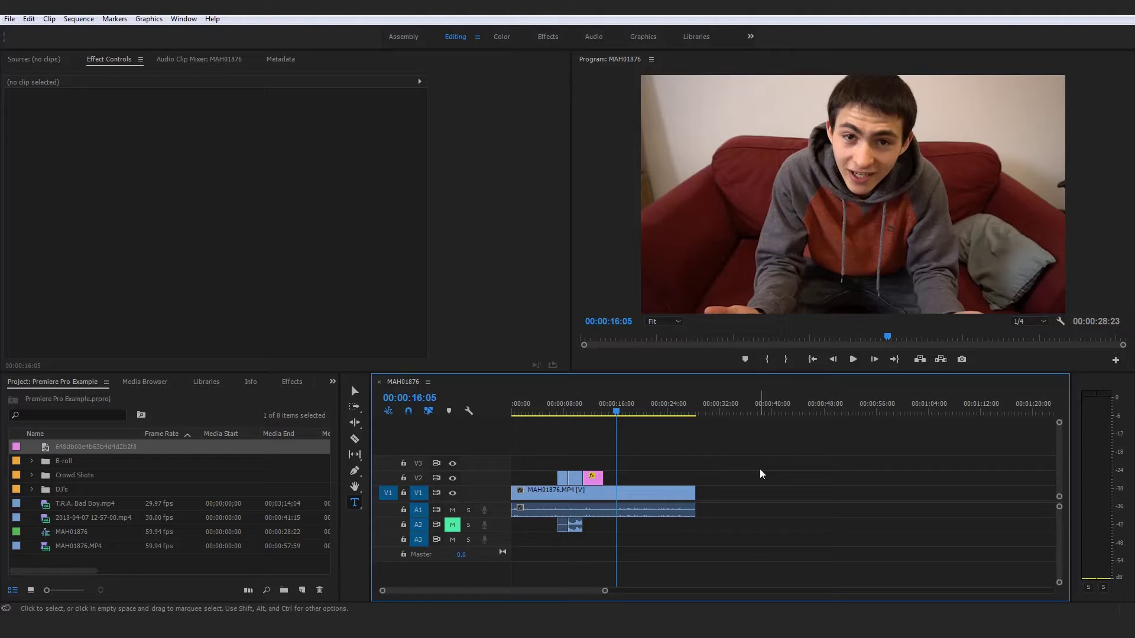
Step: Replay the overlay section from 00:00:06:26 and return the playhead to 00:00:07:43
click(552, 411)
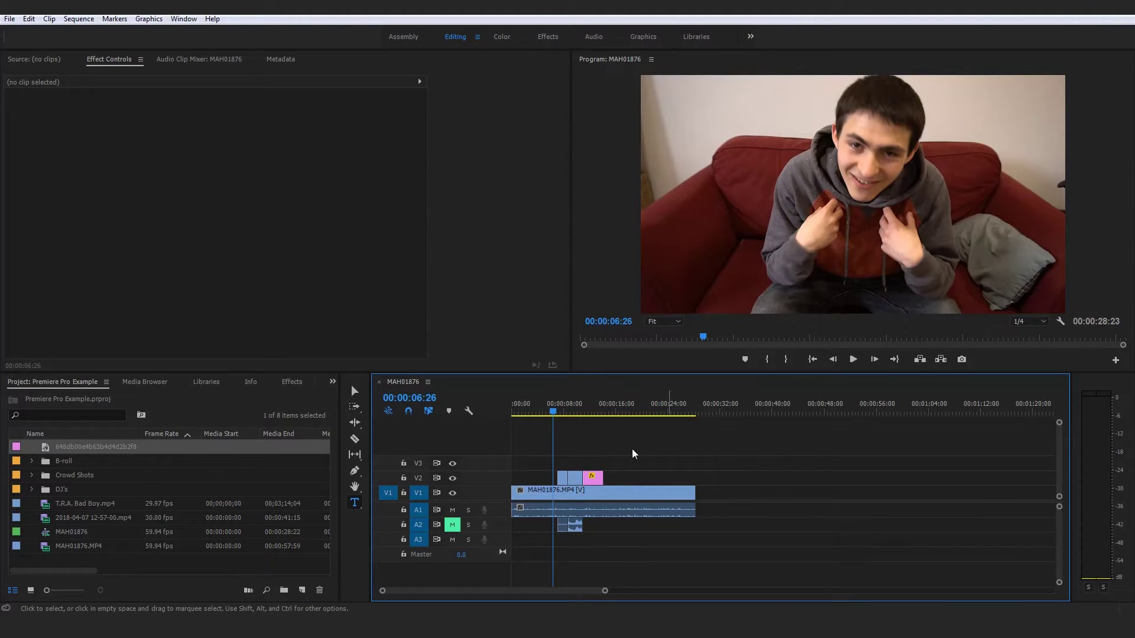
key(space)
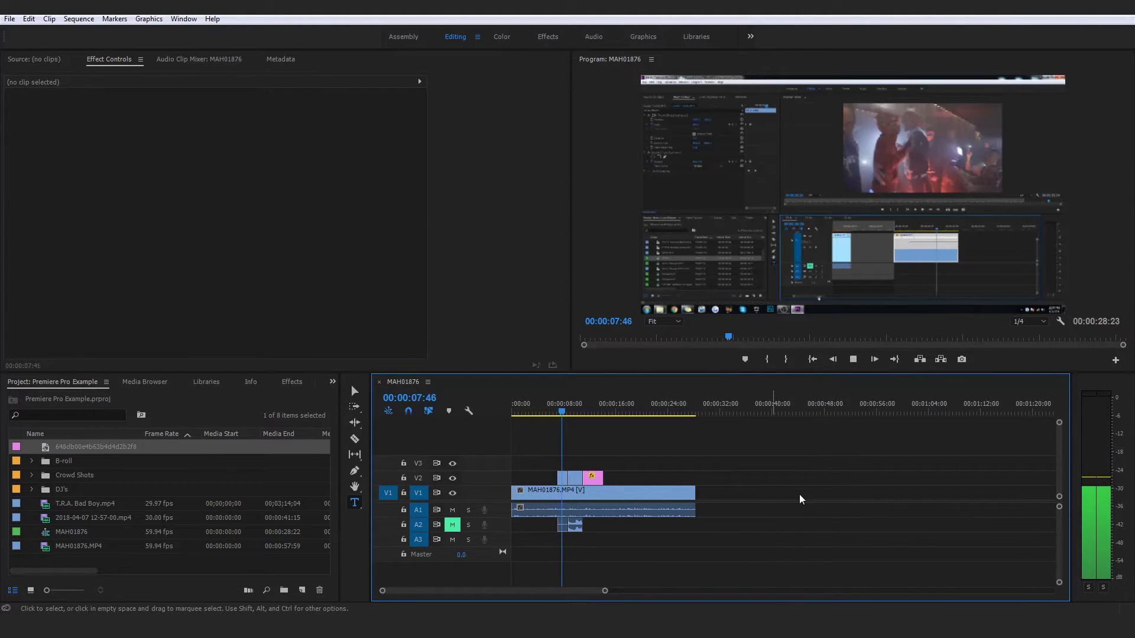
key(space)
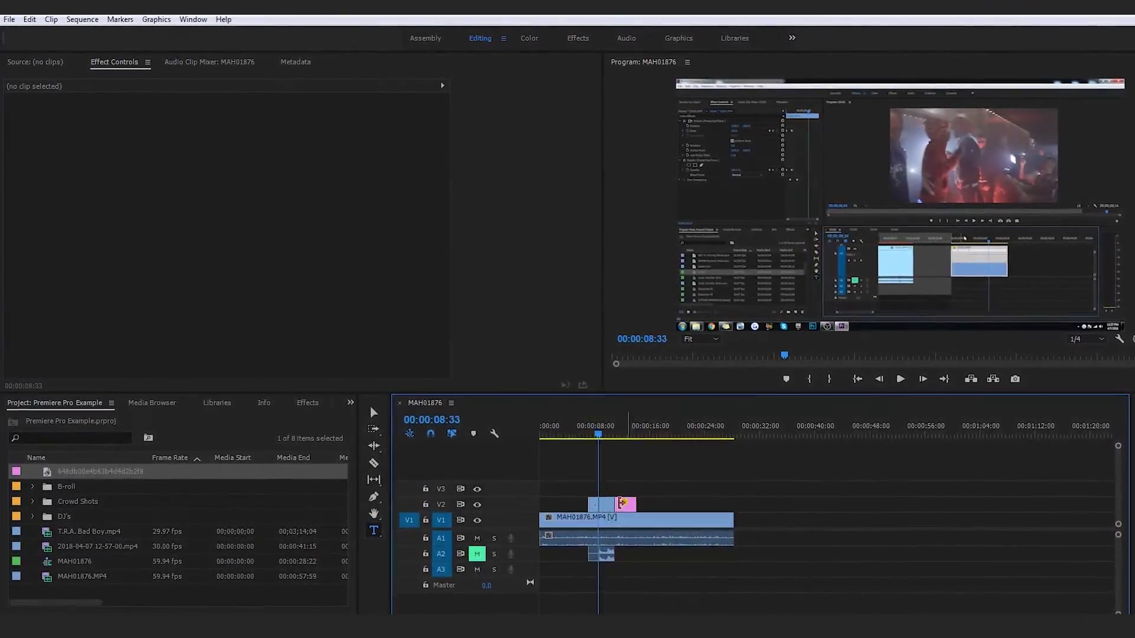
click(590, 433)
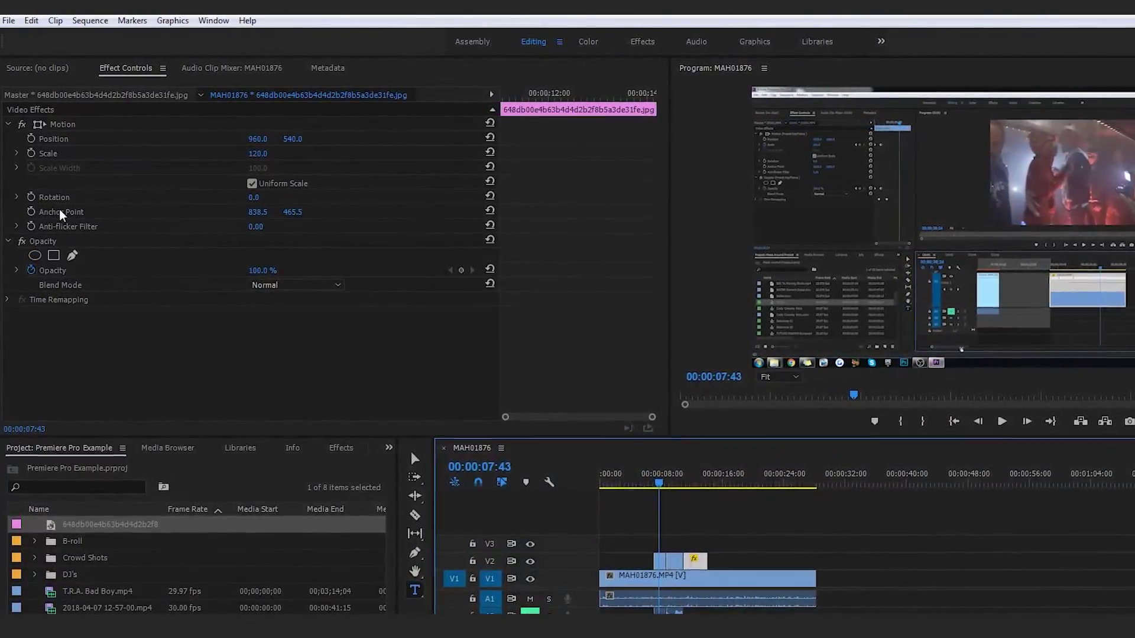
click(789, 541)
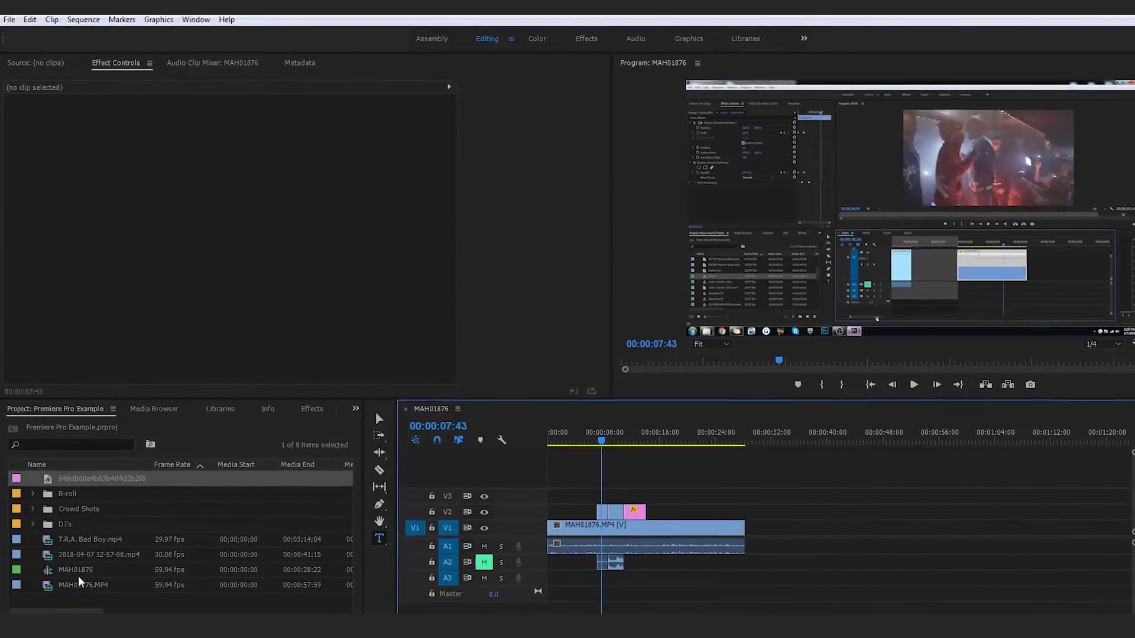
Step: Rename the MAH01876 sequence in the project as Talking Head
click(76, 576)
click(76, 556)
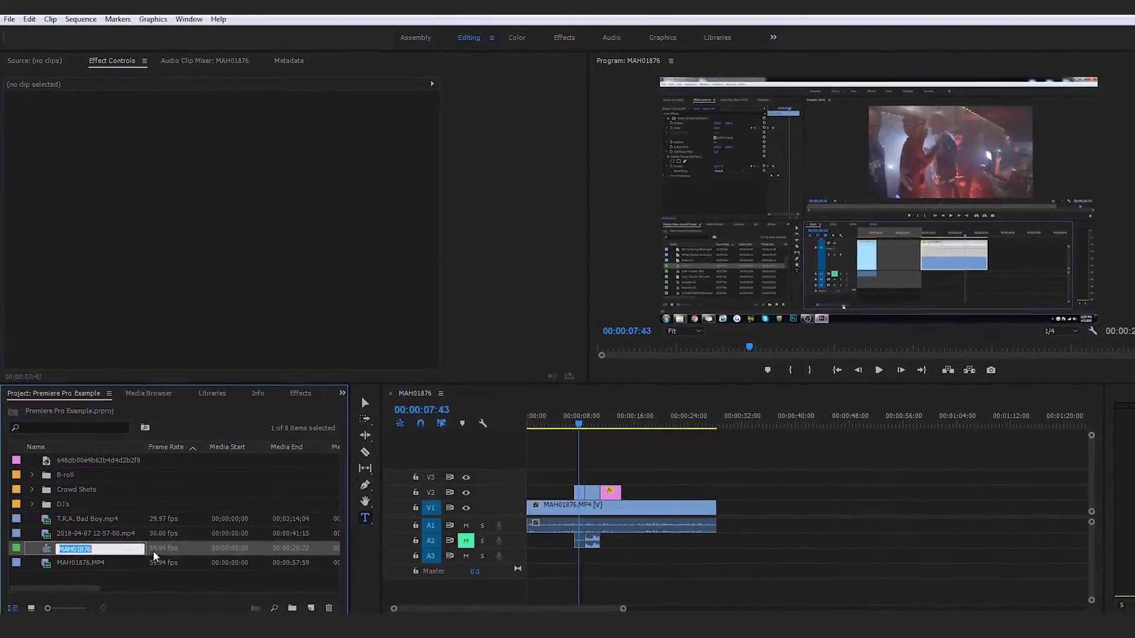
text(Tal)
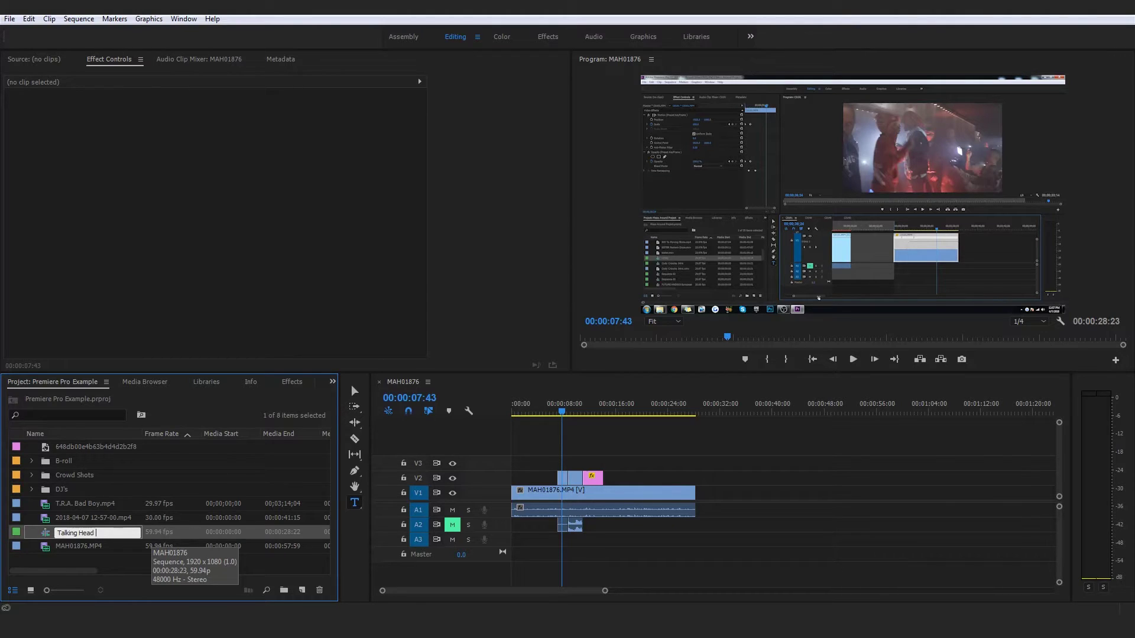
text(king Head)
key(Return)
click(170, 558)
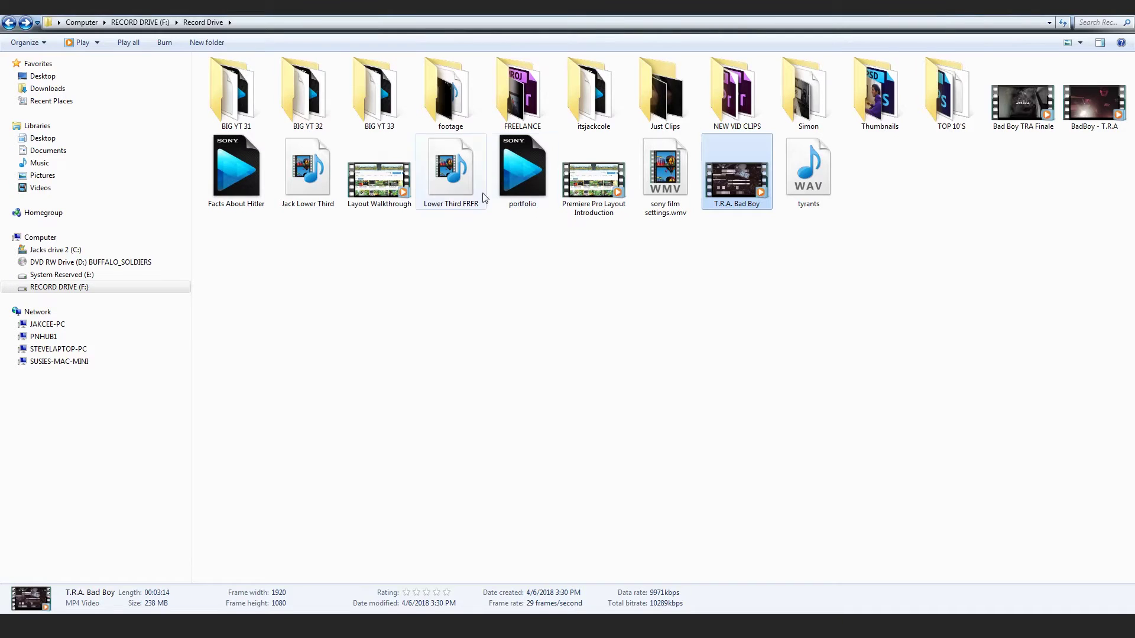
Step: Import the Otis McDonald - Not For Nothing track from the desktop's TQ9 folder and place it on A3 at the sequence start
click(76, 80)
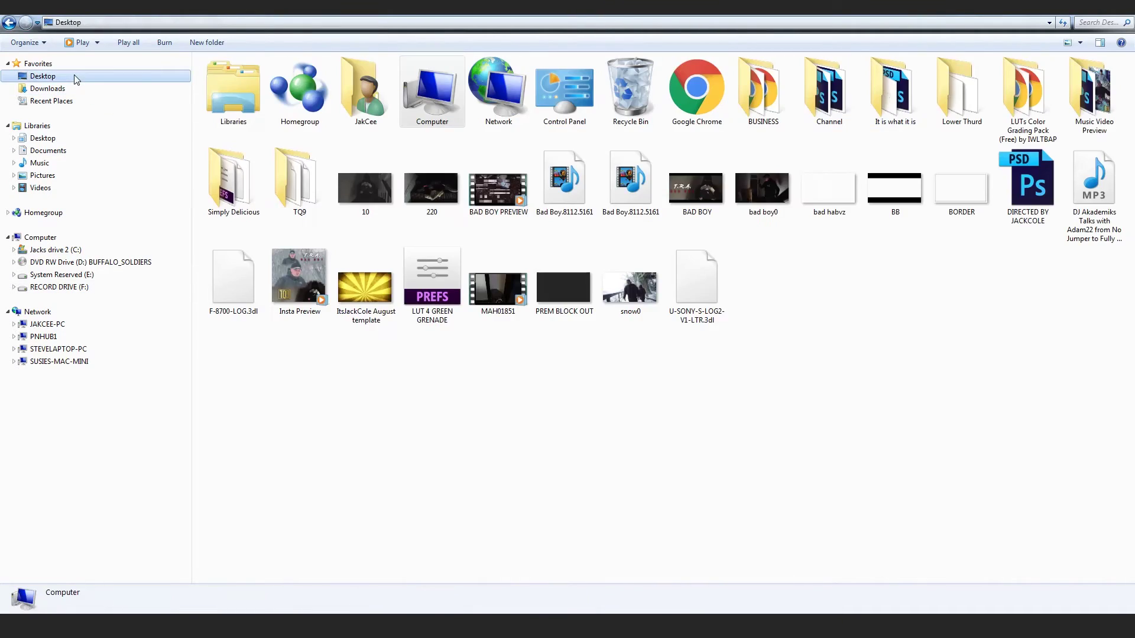
drag(612, 398, 461, 414)
click(223, 201)
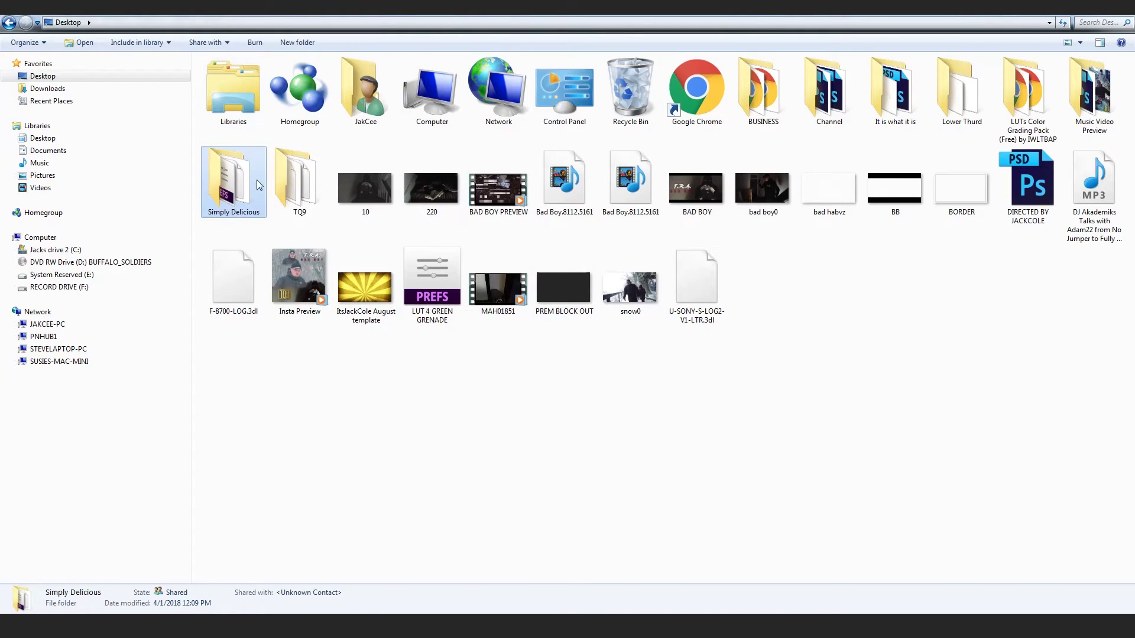
double_click(302, 179)
click(475, 283)
drag(474, 283, 184, 565)
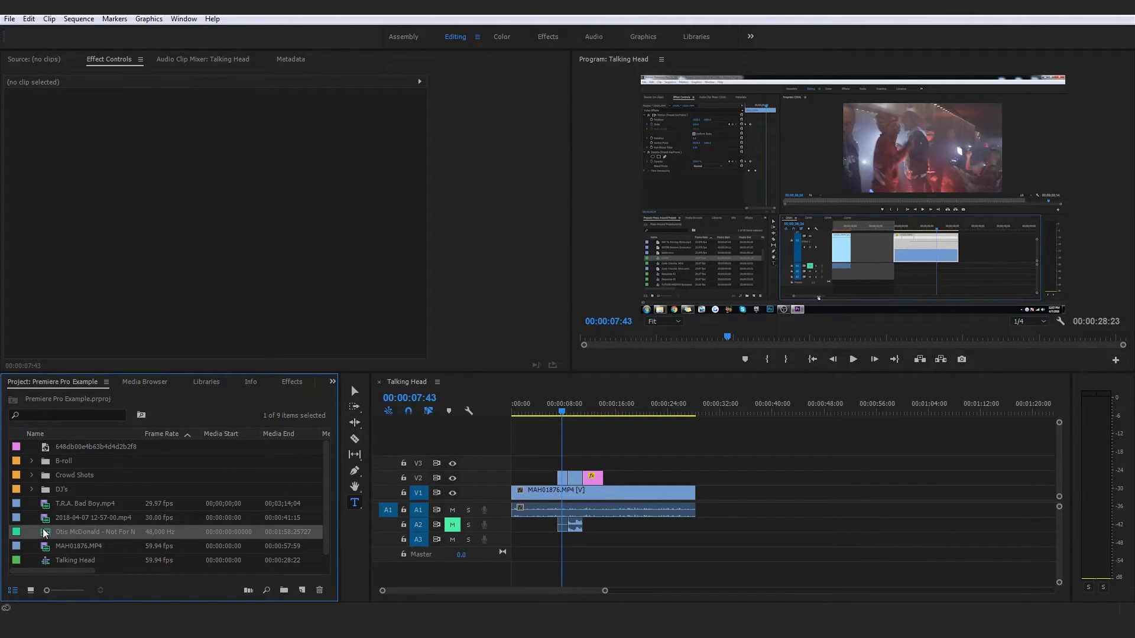
drag(449, 554, 505, 551)
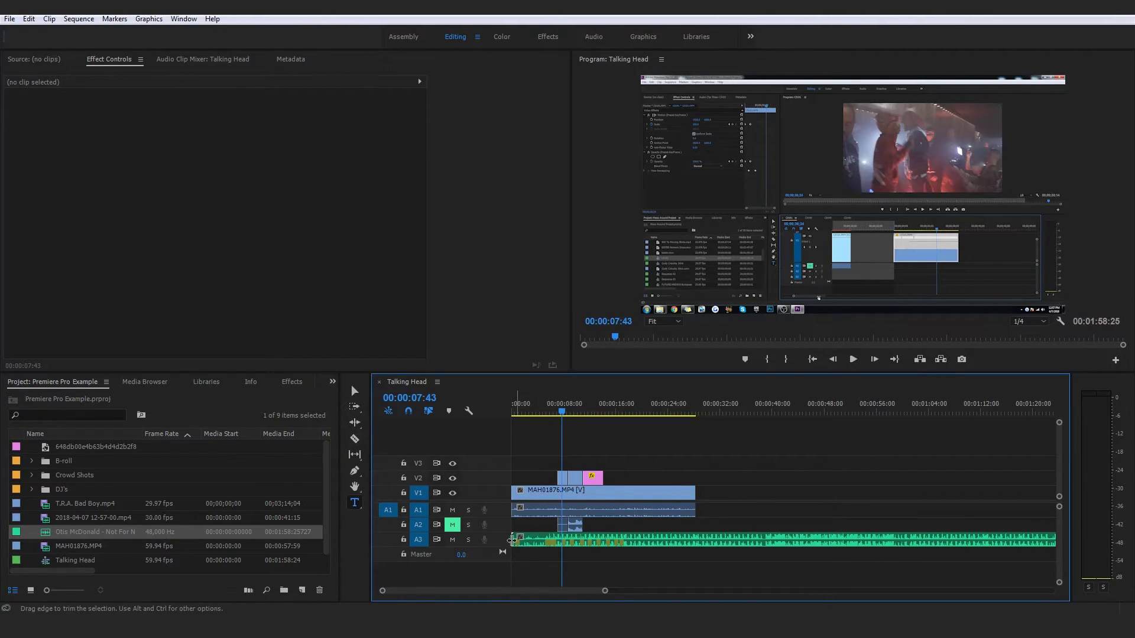
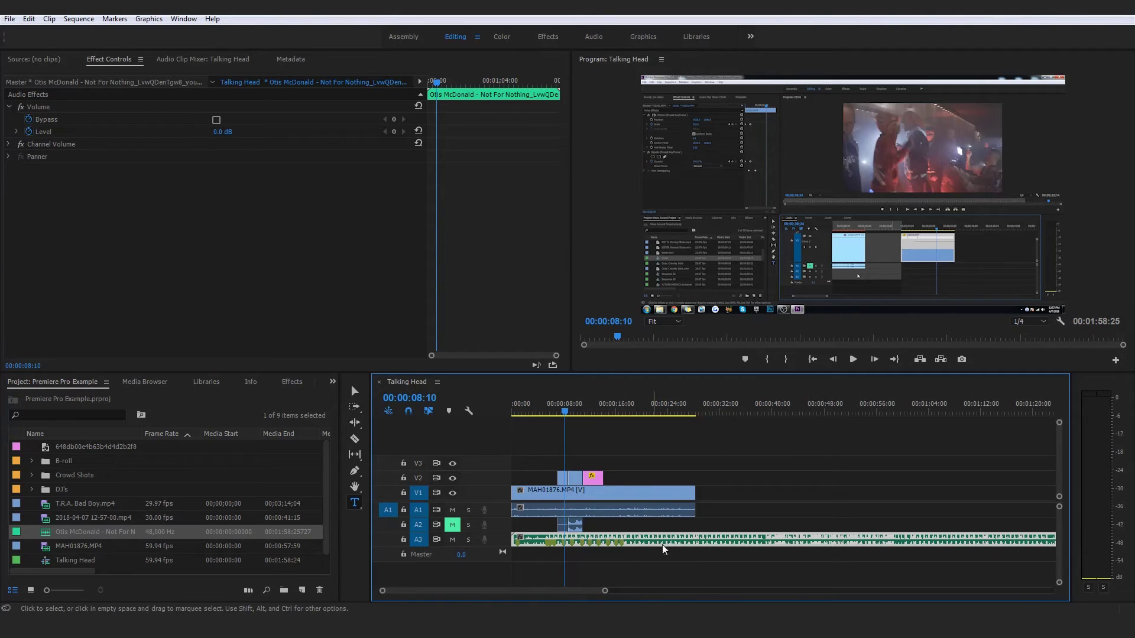
Step: Examine the effect controls of the music clip on A3 and of the MAH01876.MP4 clip, leaving nothing selected
click(753, 495)
click(704, 538)
click(112, 58)
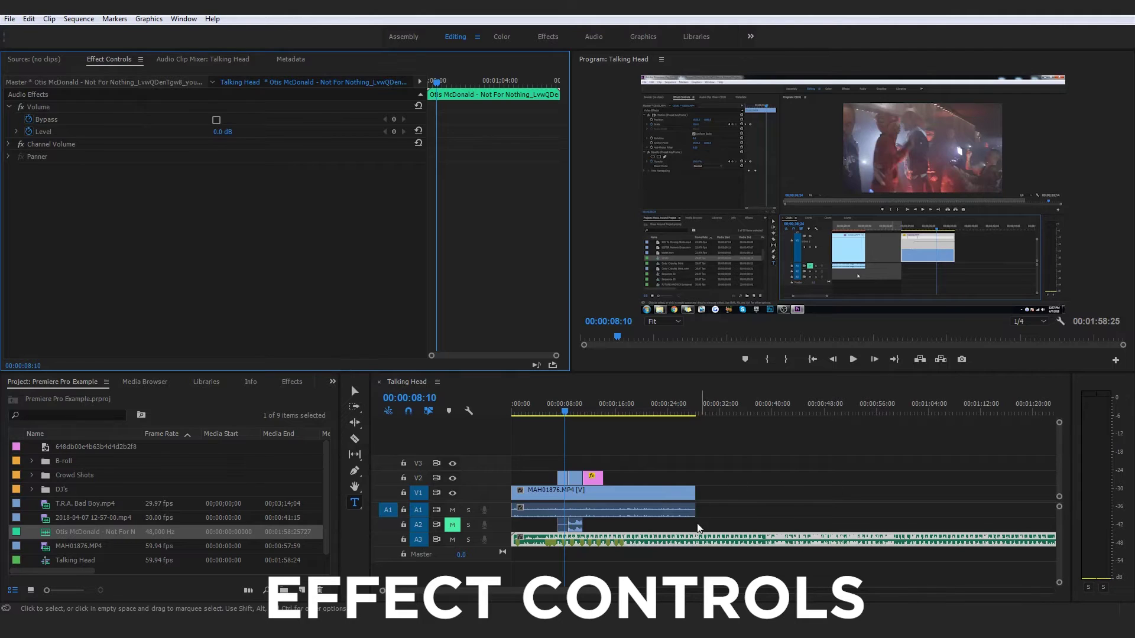
click(734, 515)
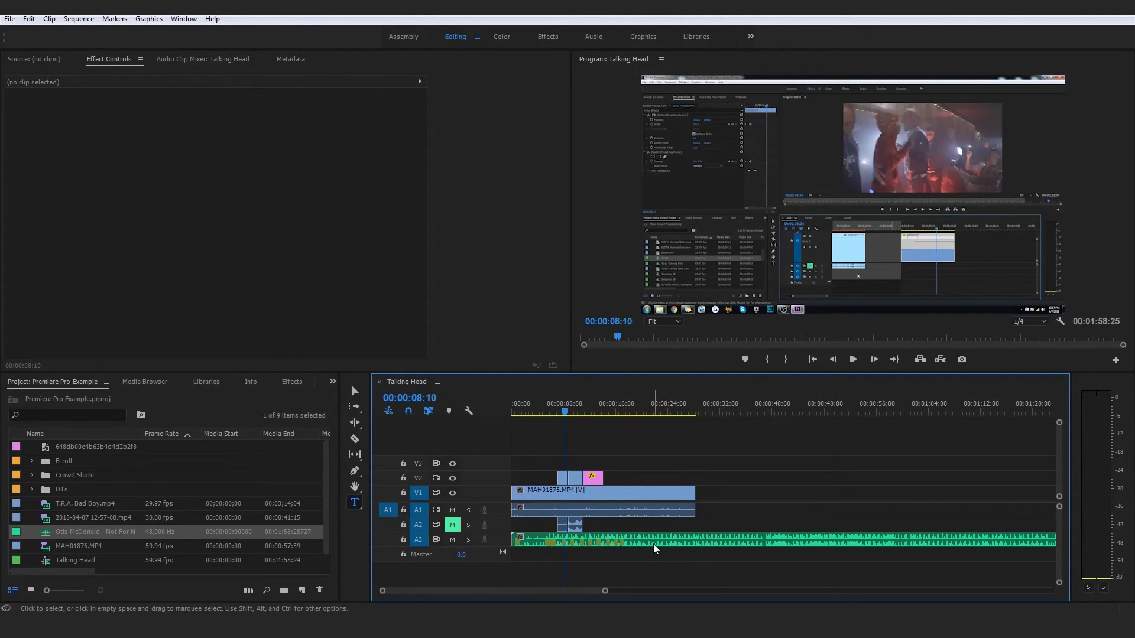
click(609, 493)
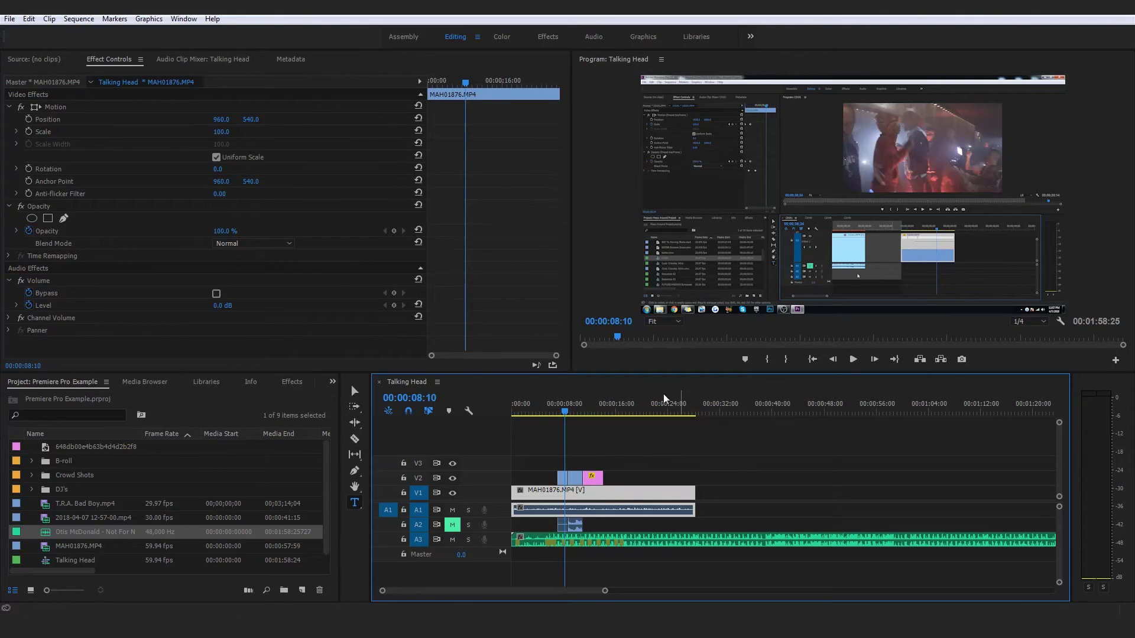
click(738, 491)
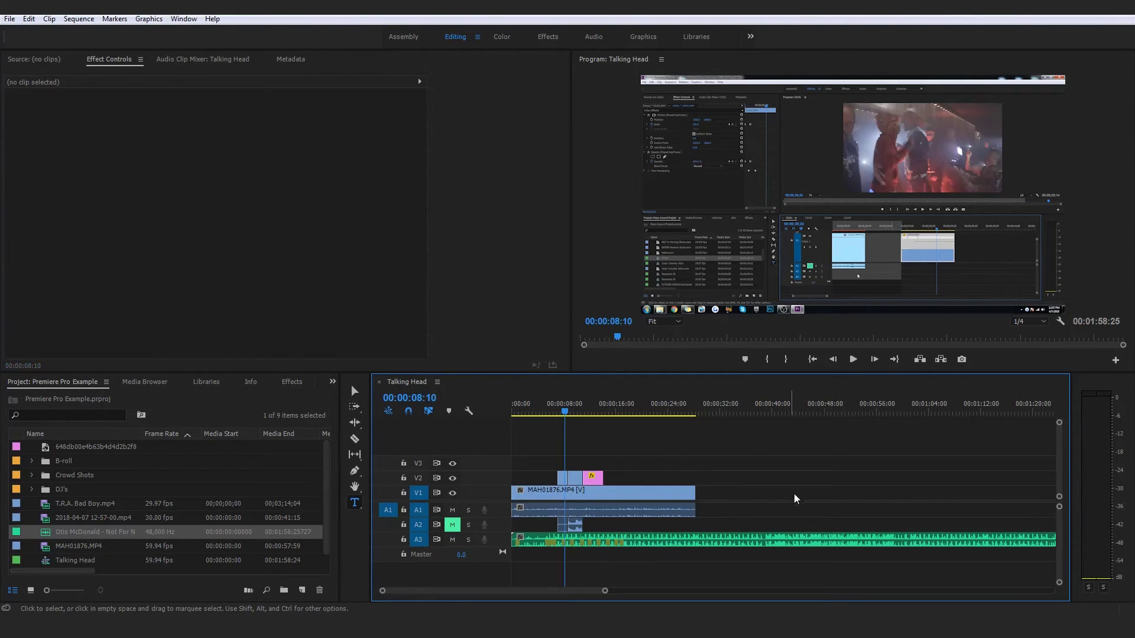
Step: Turn off level animation for the music clip on A3 and set its volume level to -20 dB
click(709, 540)
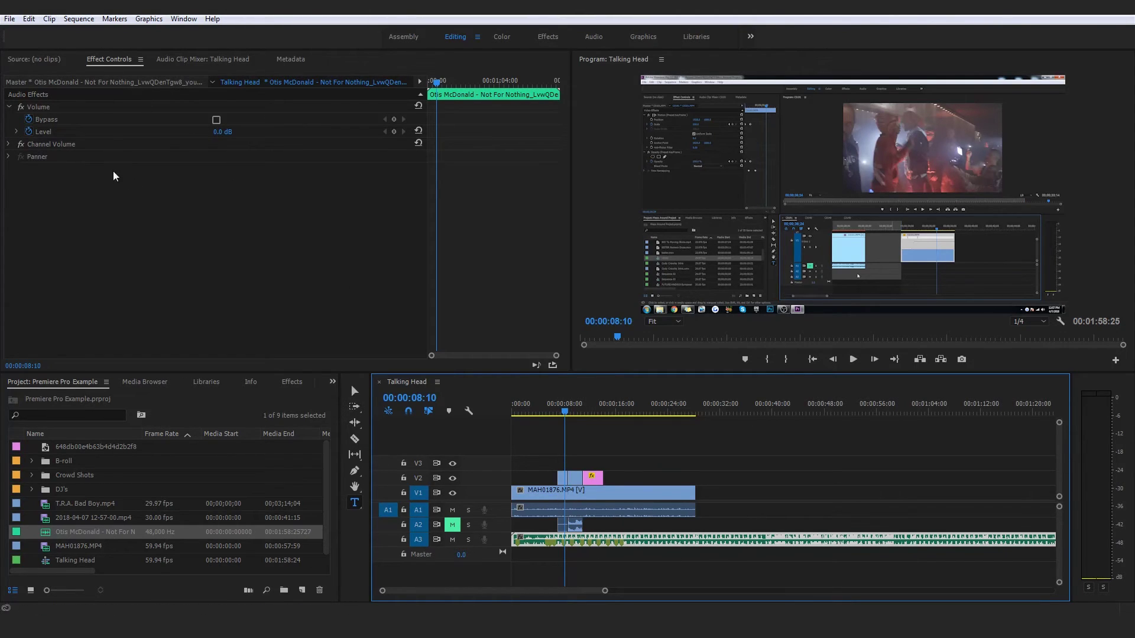
click(27, 131)
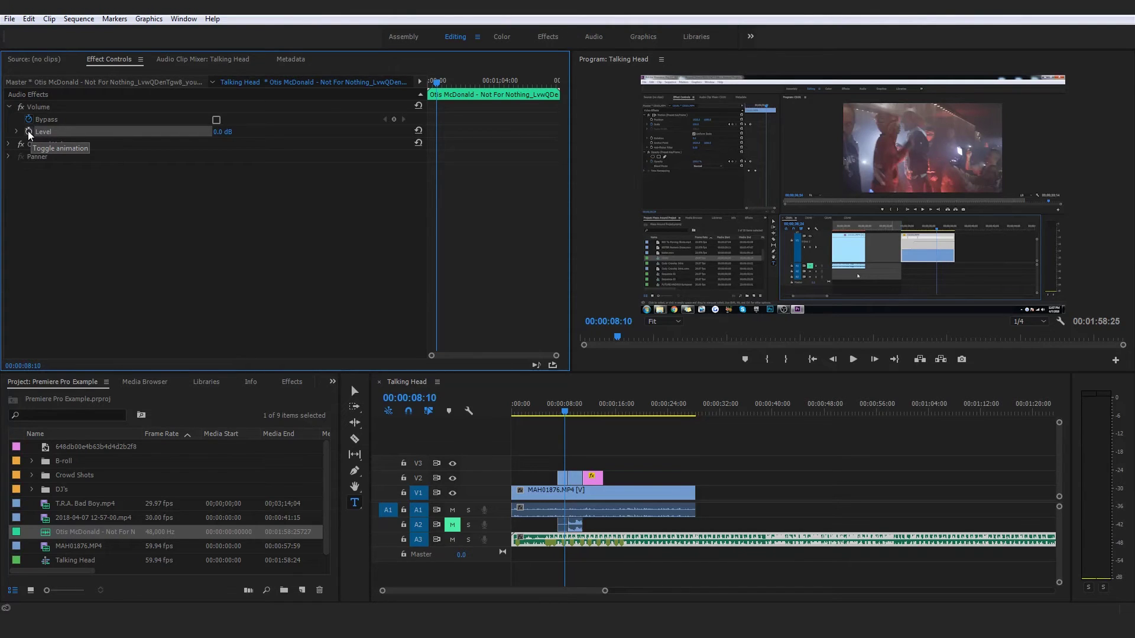
click(224, 132)
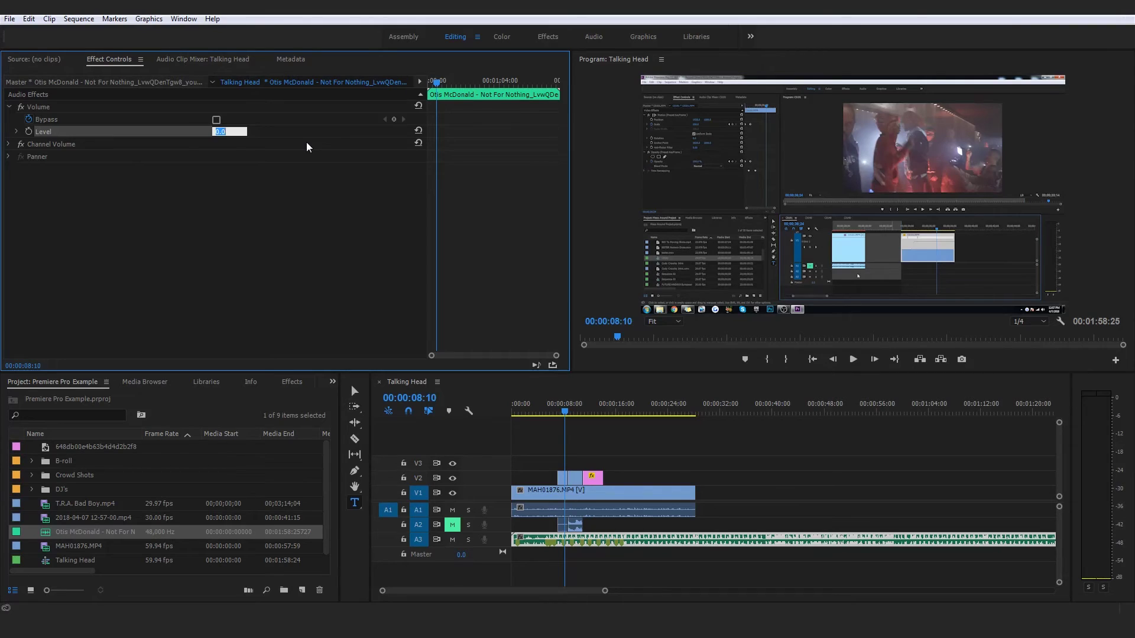
text(-20)
key(Return)
click(292, 202)
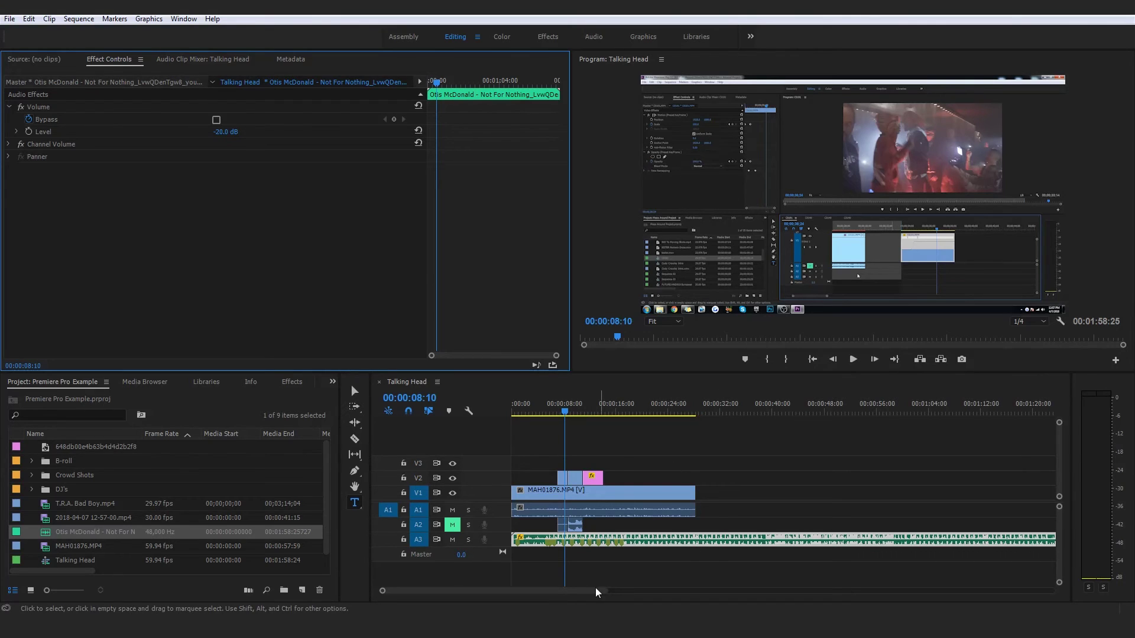
Step: Trim the music clip's end to match the end of MAH01876.MP4 and return the playhead to 00:00:00:00
drag(605, 592, 687, 593)
drag(917, 538, 608, 532)
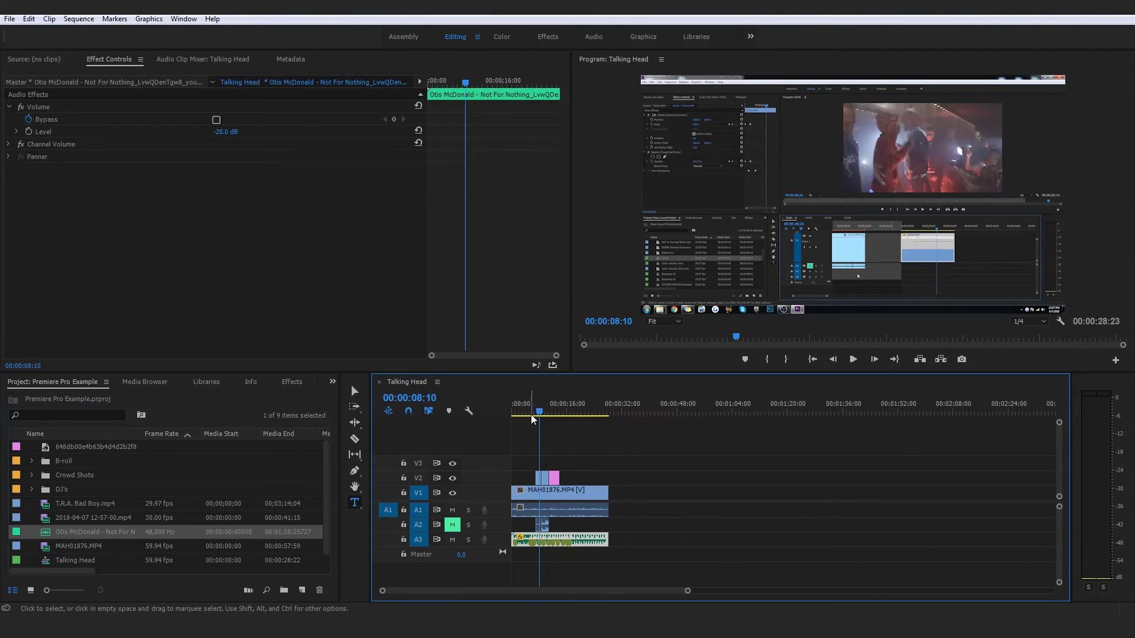
drag(535, 408, 492, 413)
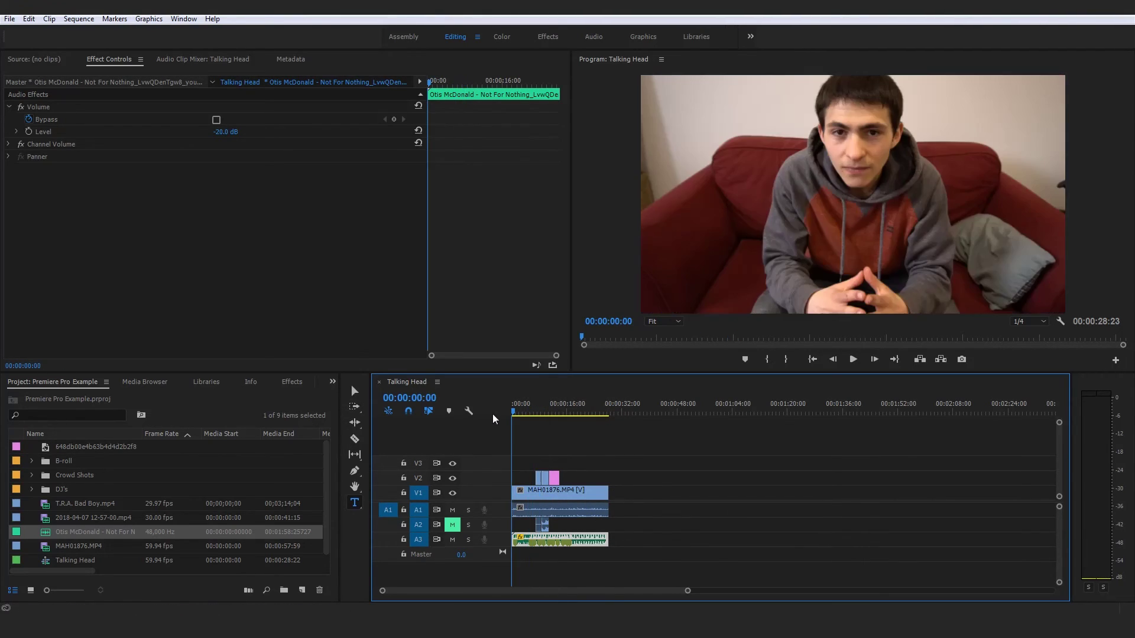
Step: Play the sequence from the beginning to 00:00:20:11 to check the music against the voice, and select the music clip
click(733, 462)
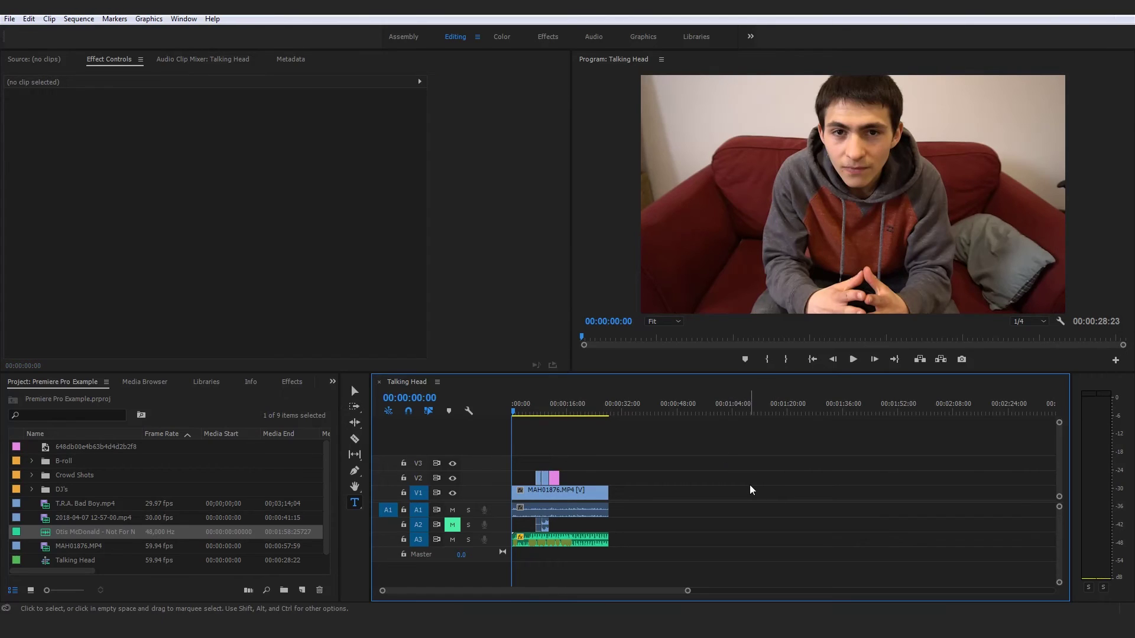
key(space)
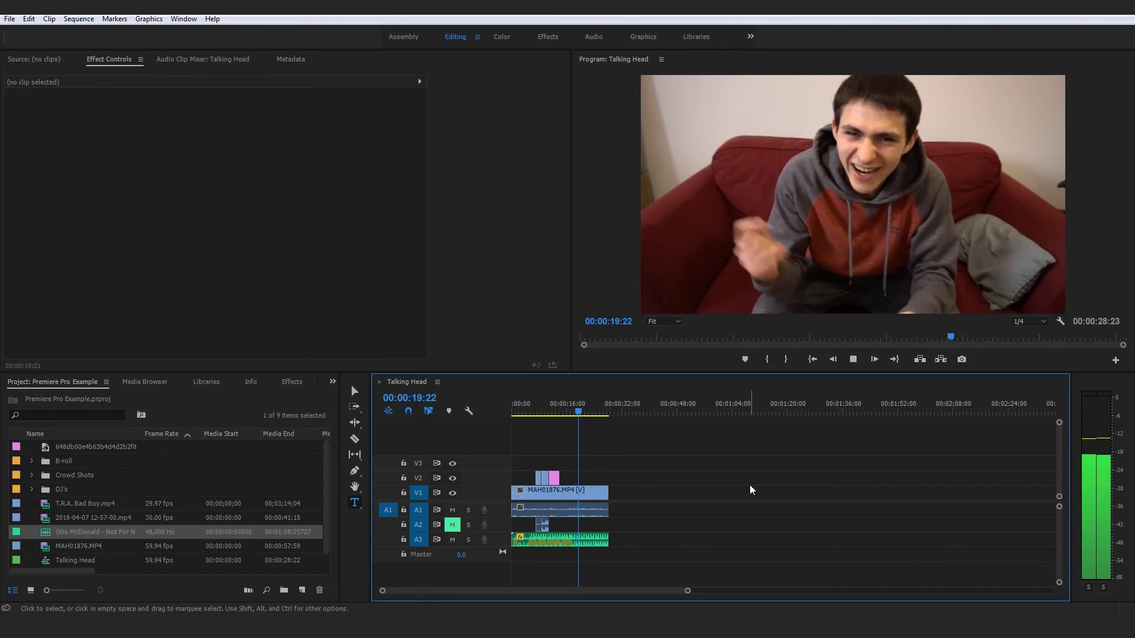
key(space)
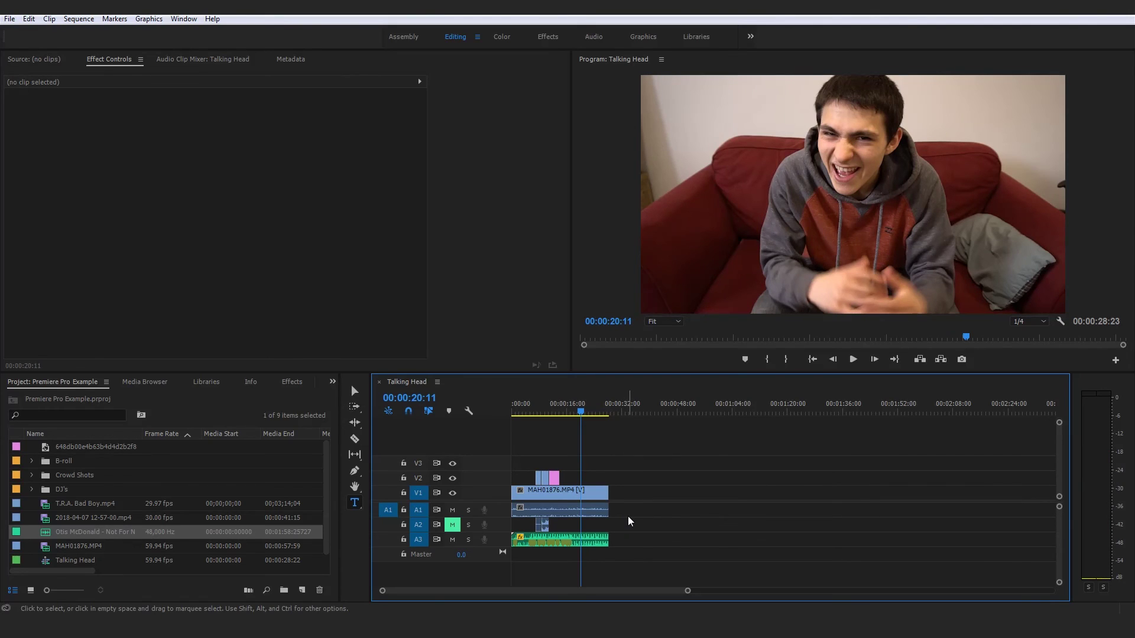
click(597, 541)
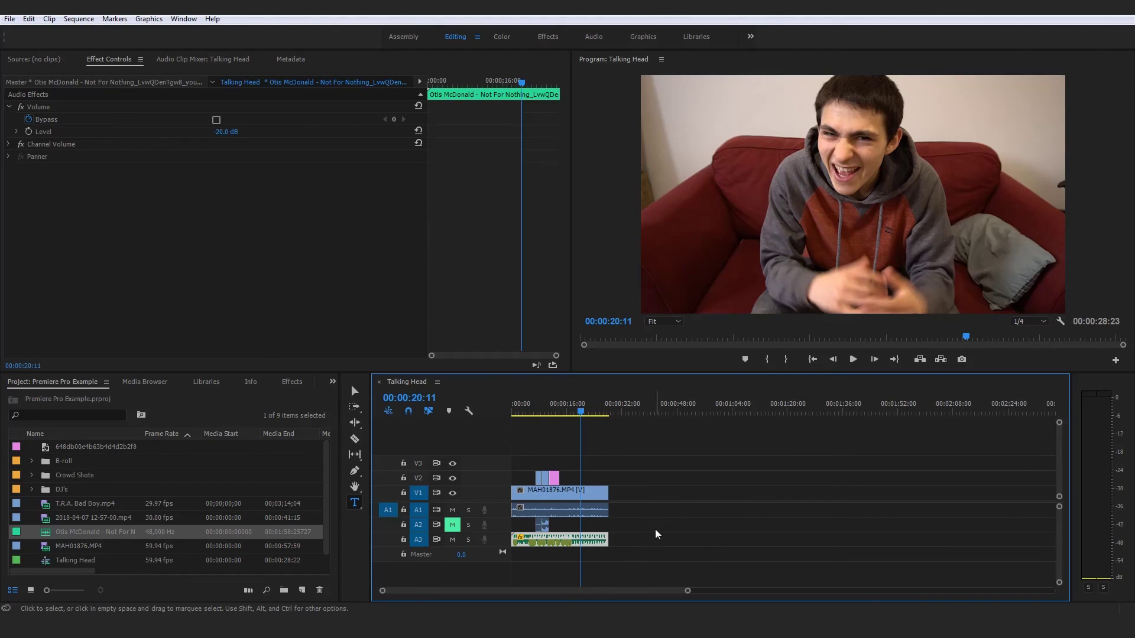